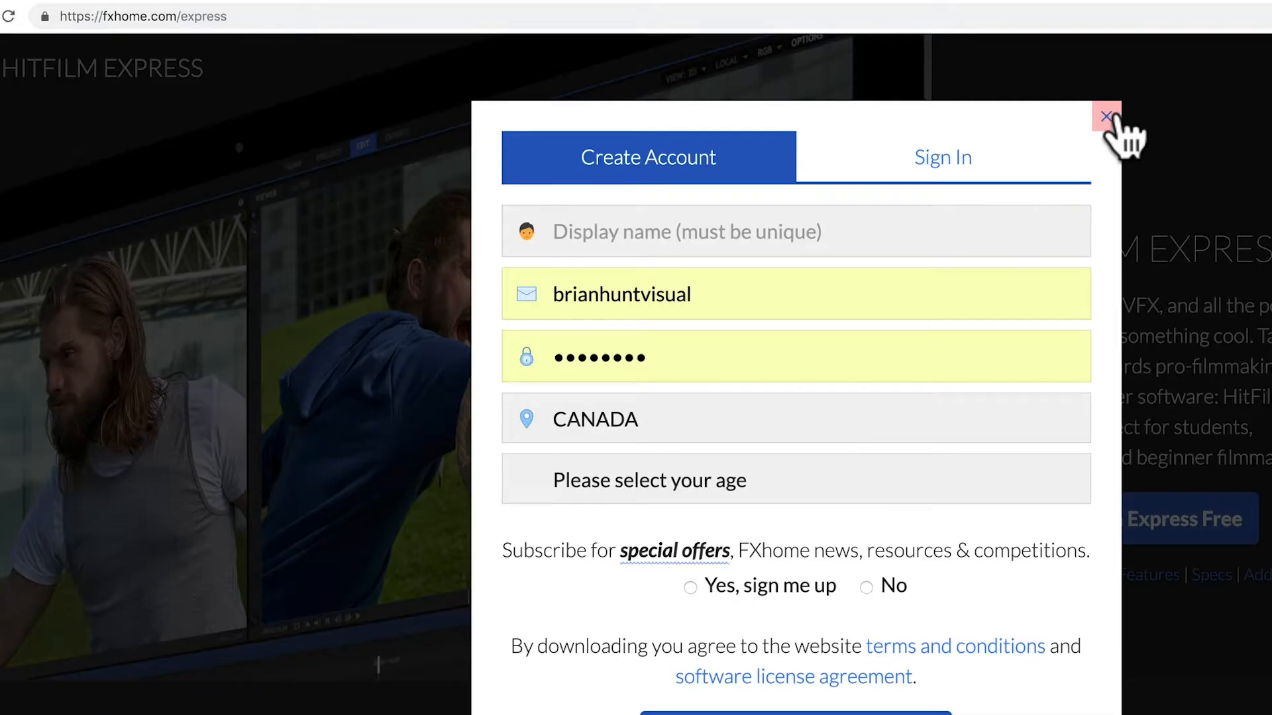
# Step: Close the account sign-up form, switch to HitFilm Express and start editing a new project with the Instagram @ 24 fps template
pyautogui.click(1107, 117)
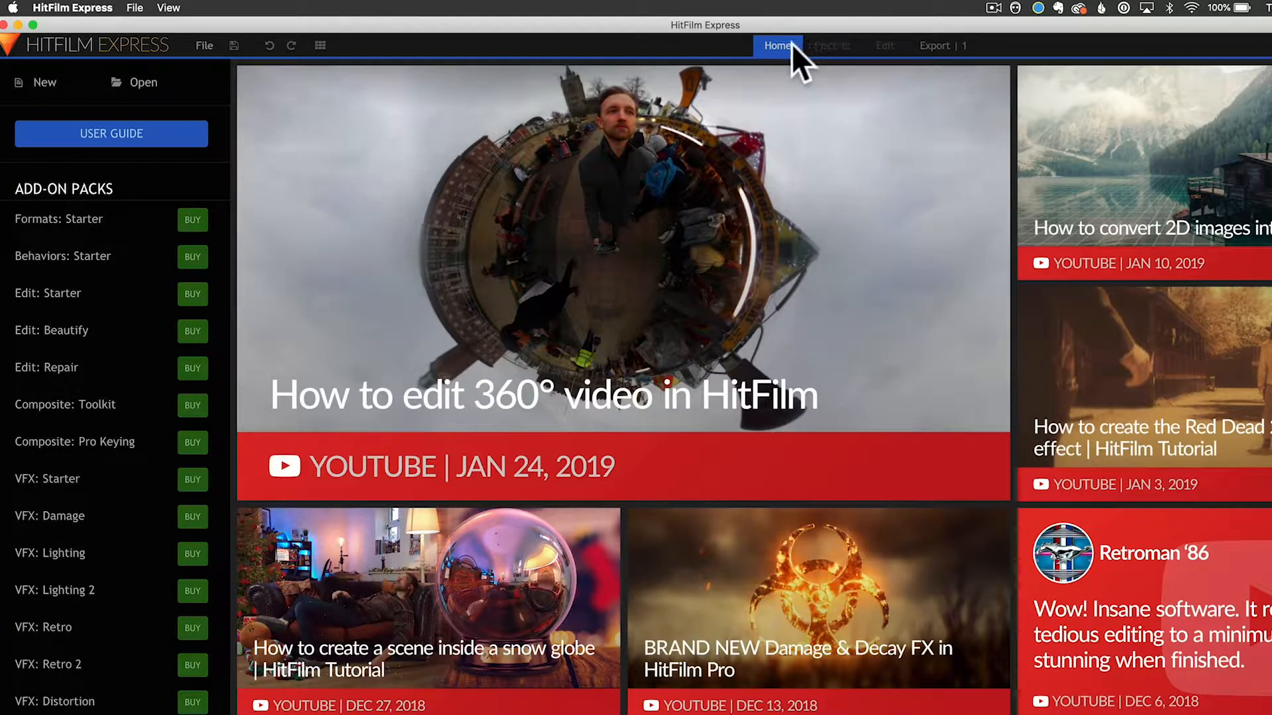
pyautogui.click(46, 85)
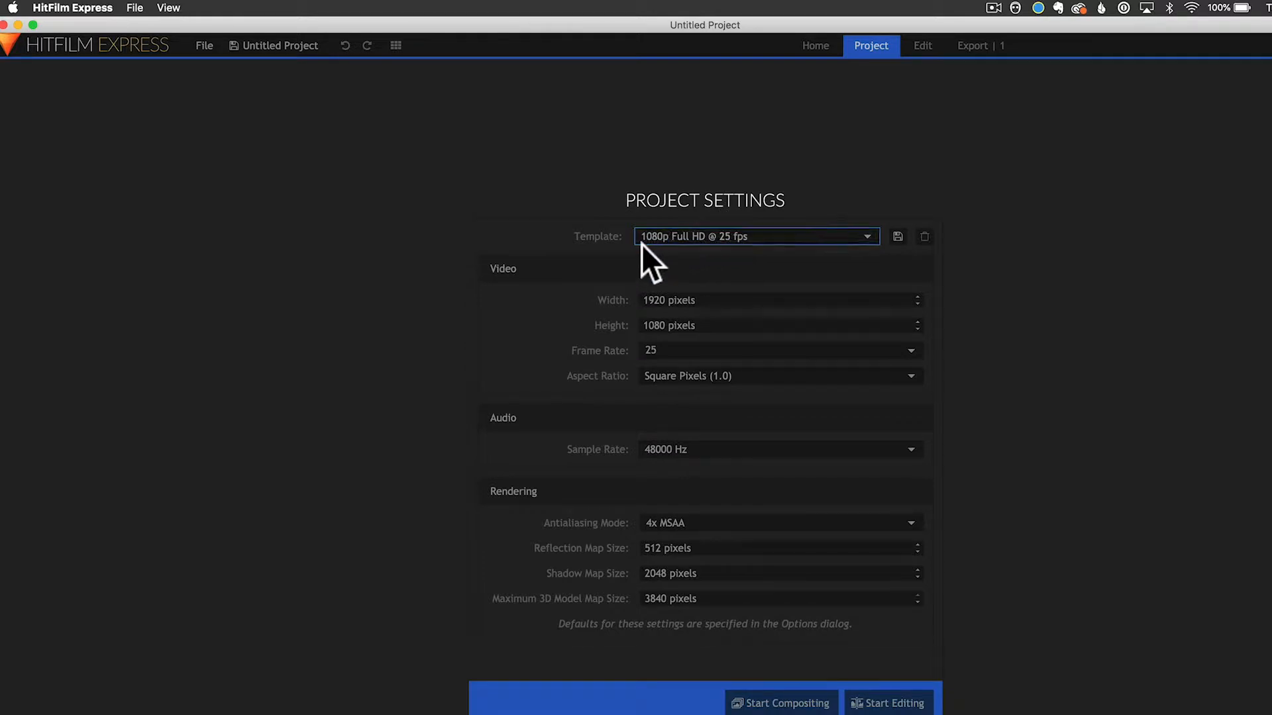
pyautogui.click(731, 237)
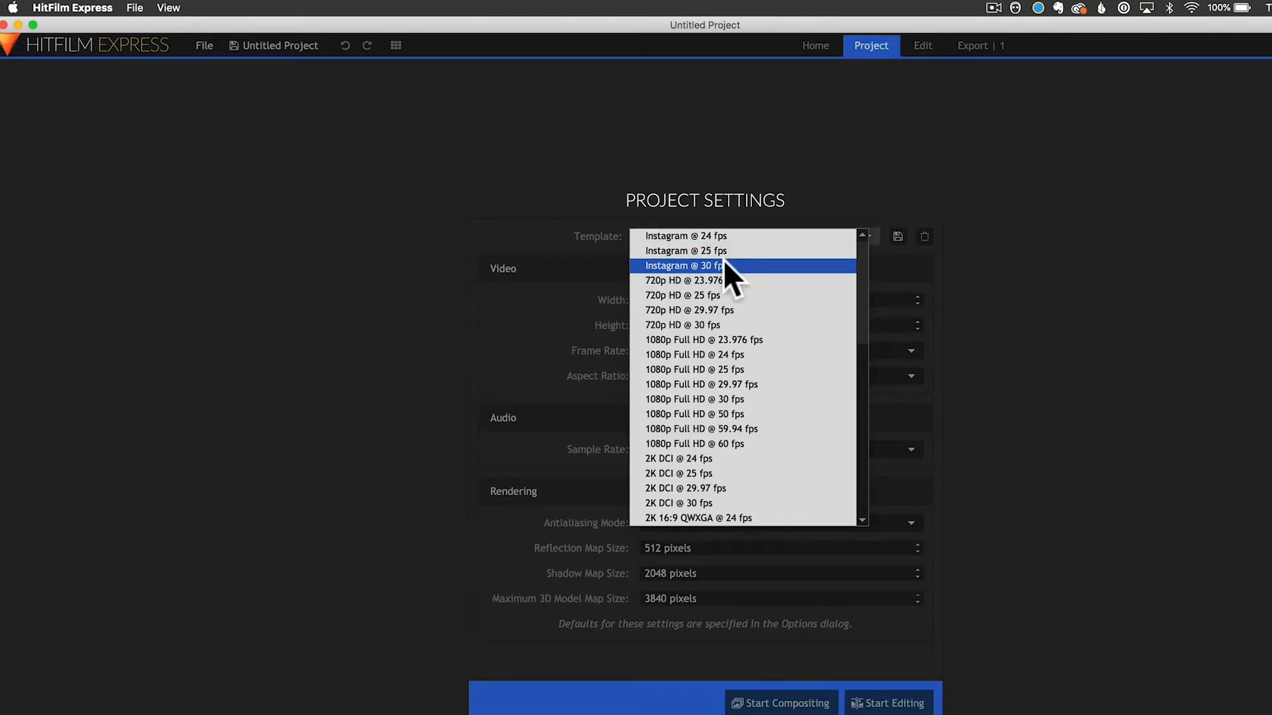
pyautogui.click(720, 238)
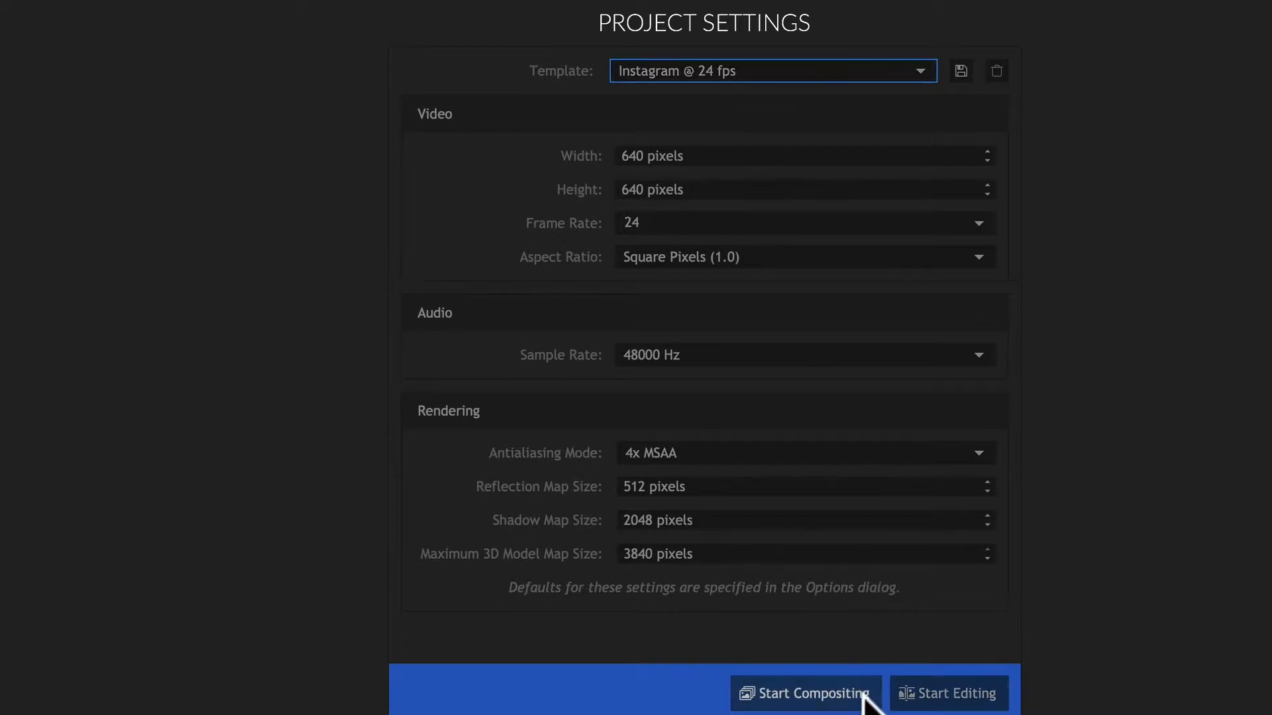
pyautogui.click(924, 699)
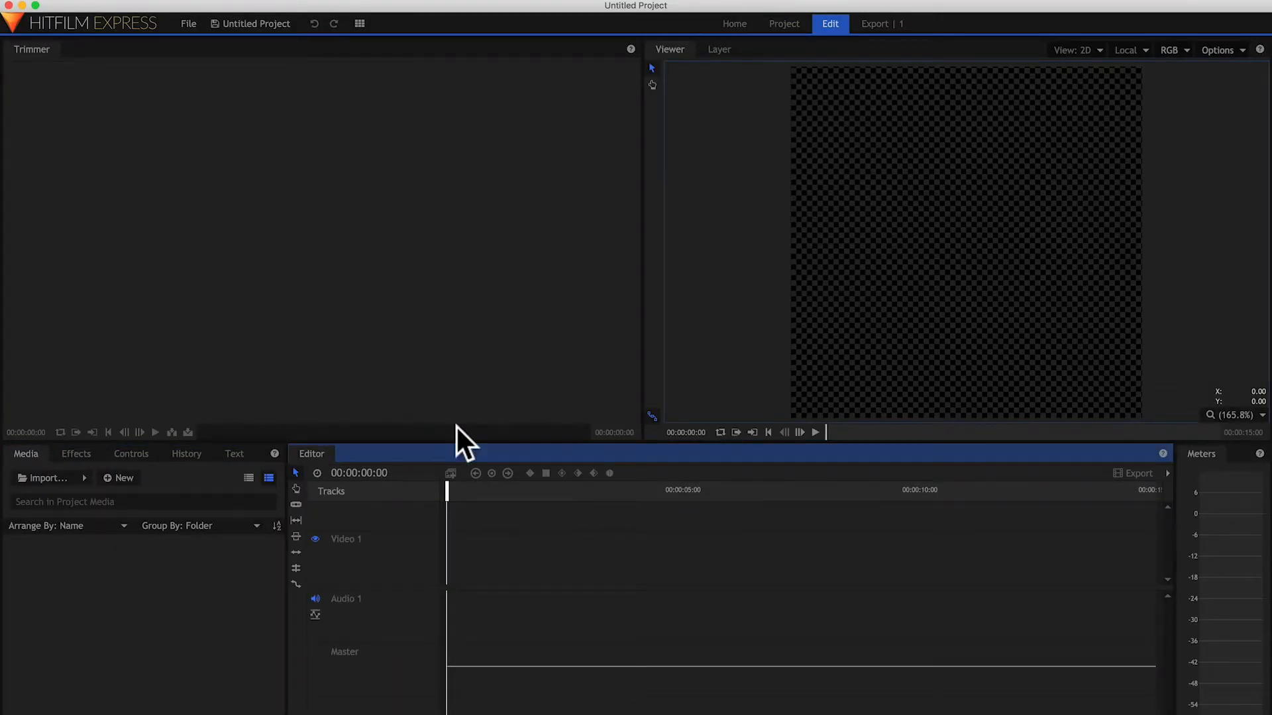
pyautogui.press('XF86AudioLowerVolume')
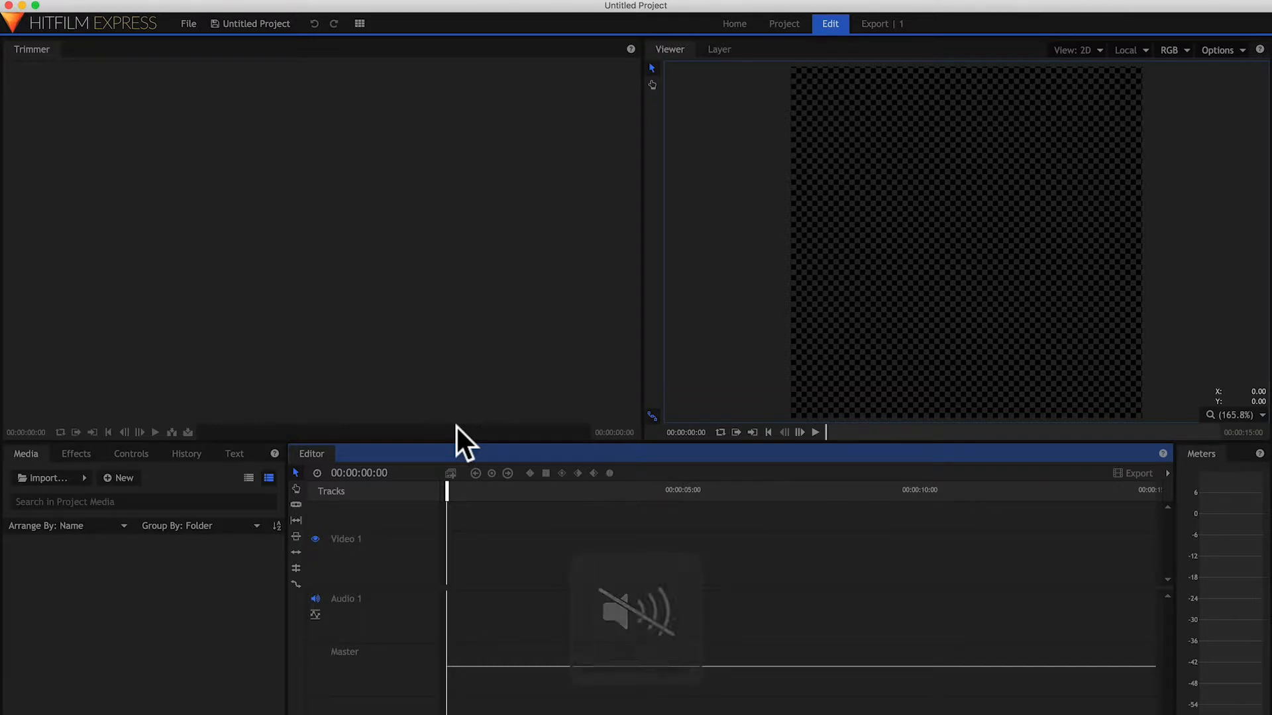
pyautogui.press('XF86MonBrightnessUp')
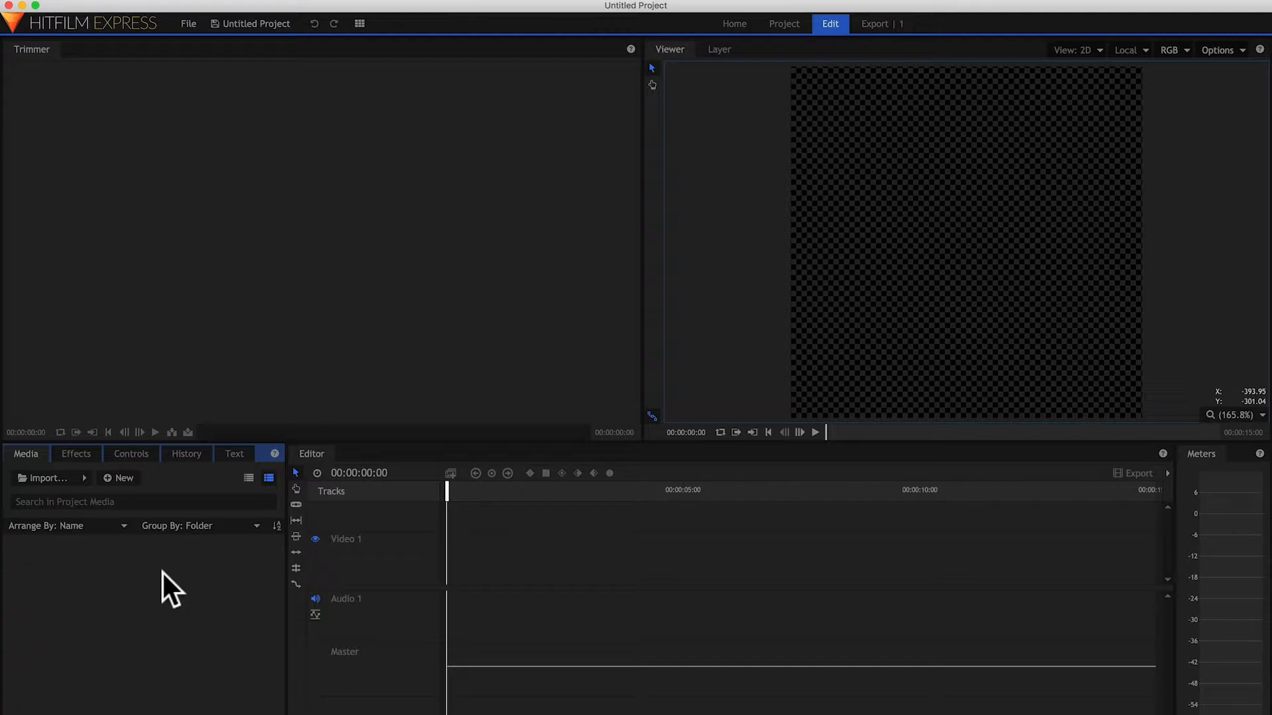
# Step: Import all ten MP4 clips from the Demo folder's Footage subfolder into the project media
pyautogui.click(59, 474)
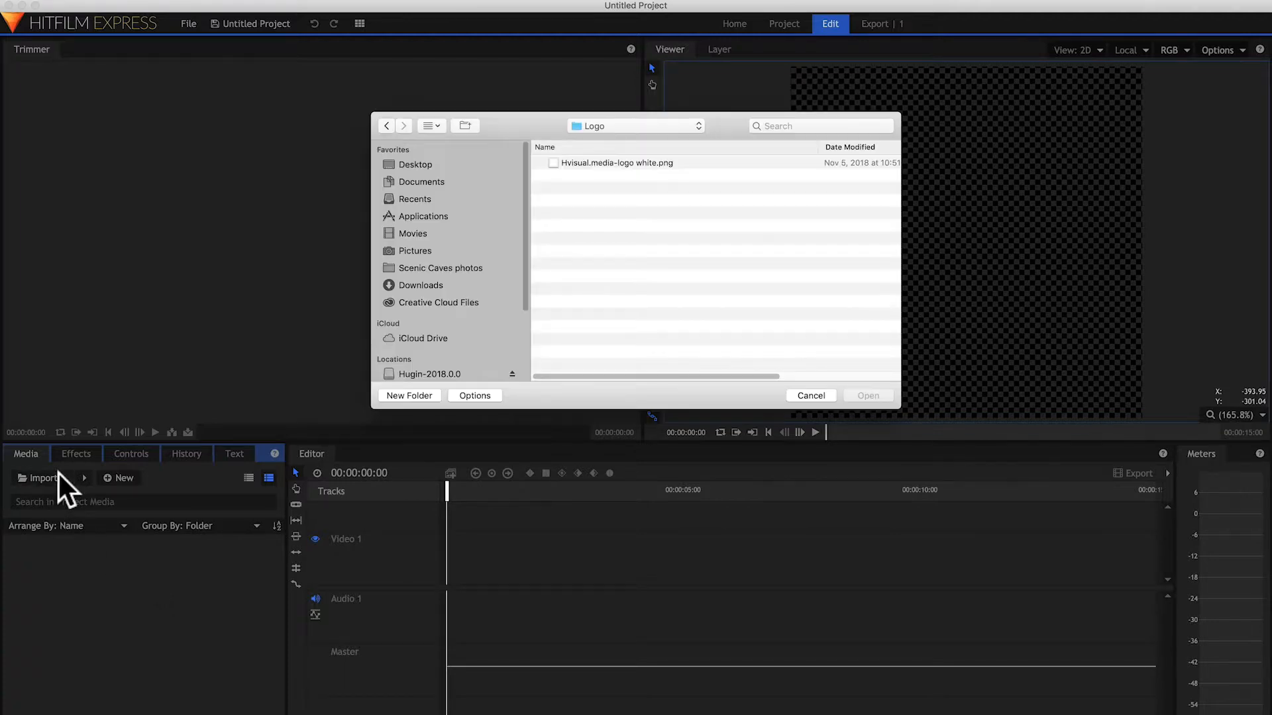
pyautogui.click(660, 128)
pyautogui.click(657, 134)
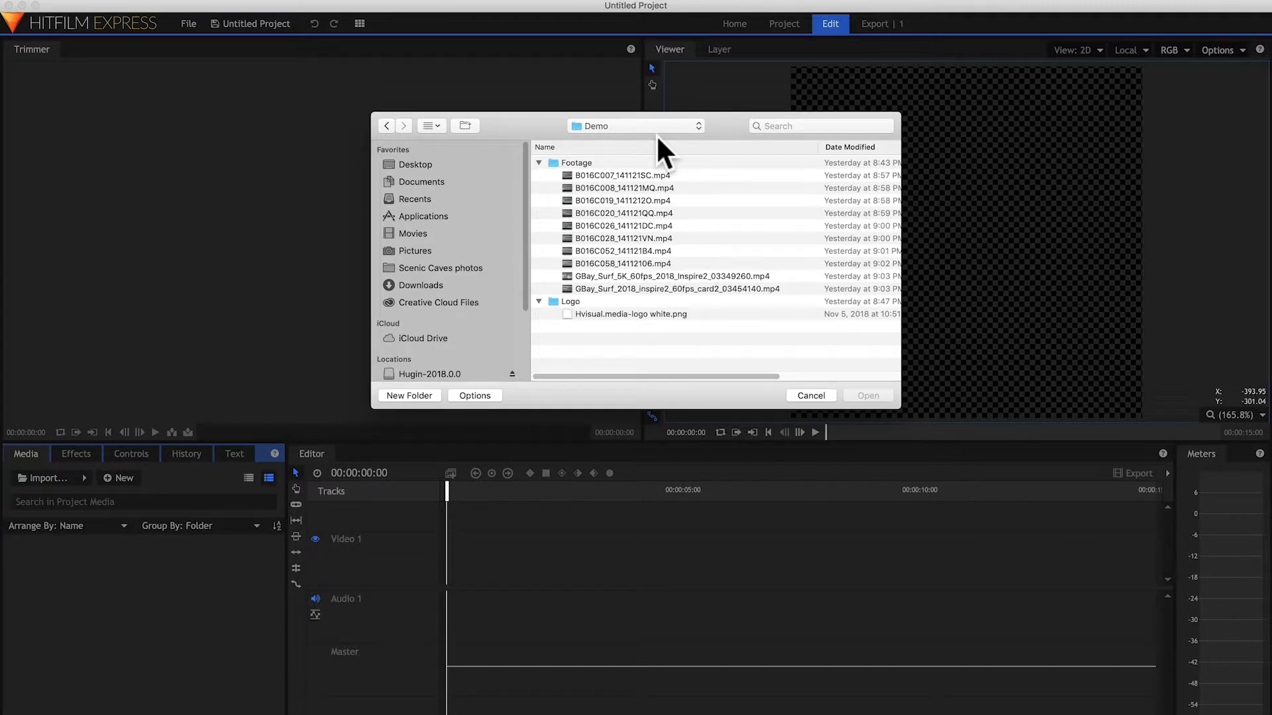
pyautogui.click(580, 163)
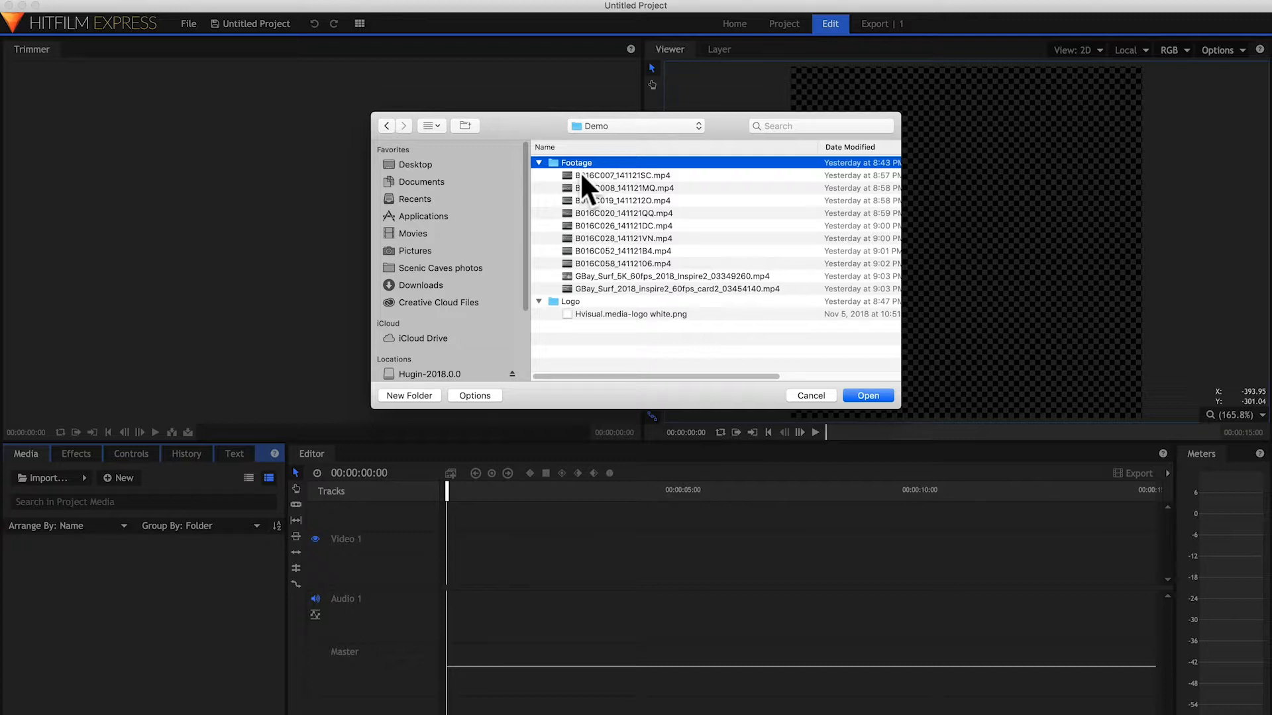
pyautogui.press('Down')
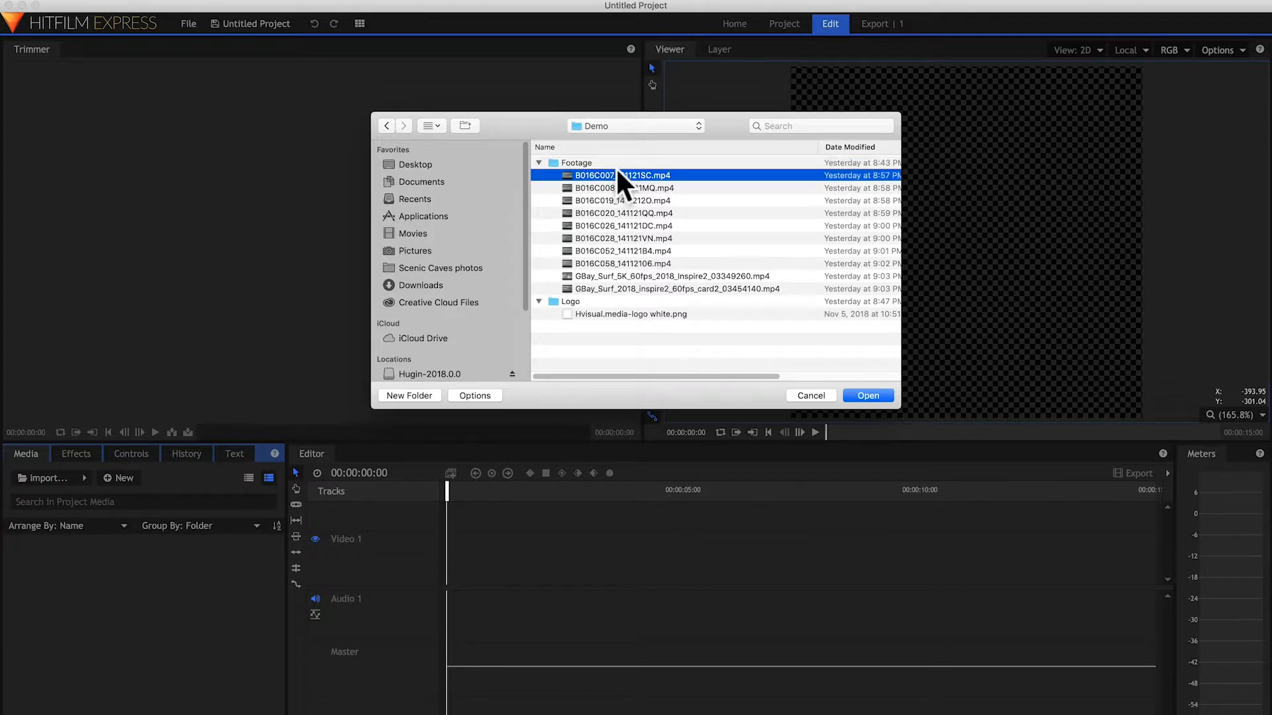
pyautogui.keyDown('shift'); pyautogui.click(615, 289); pyautogui.keyUp('shift')
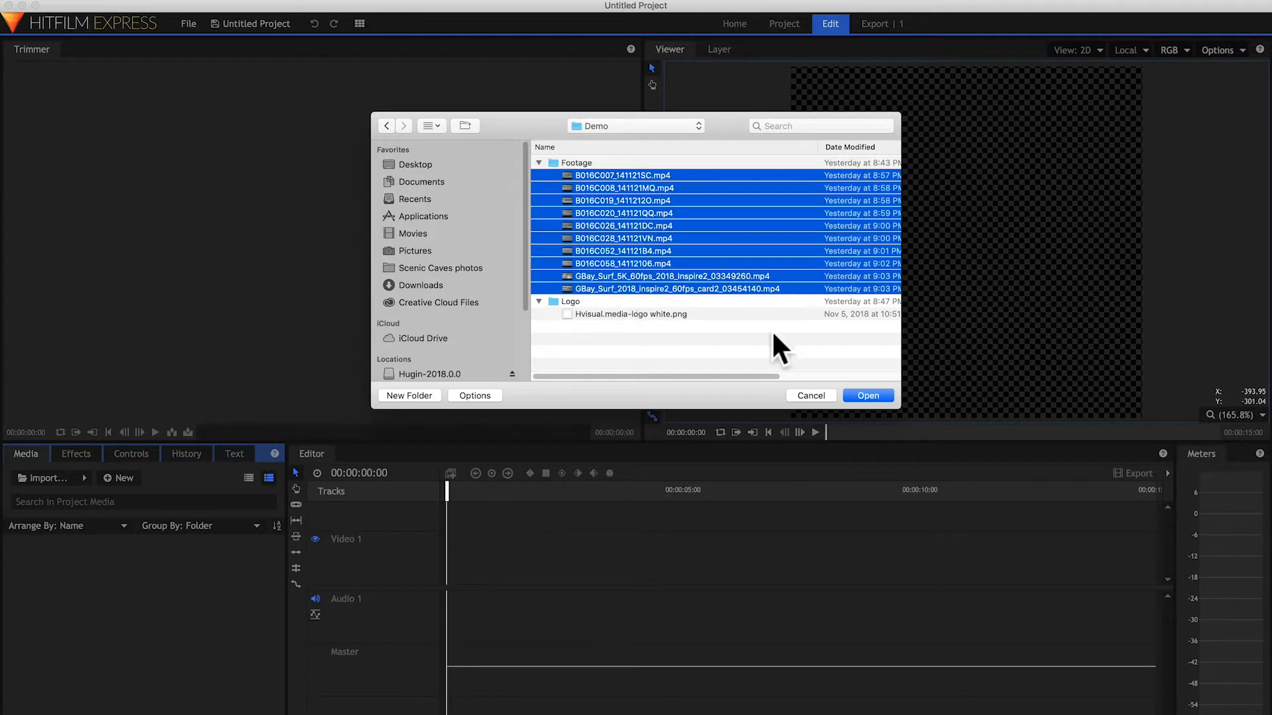
pyautogui.click(869, 397)
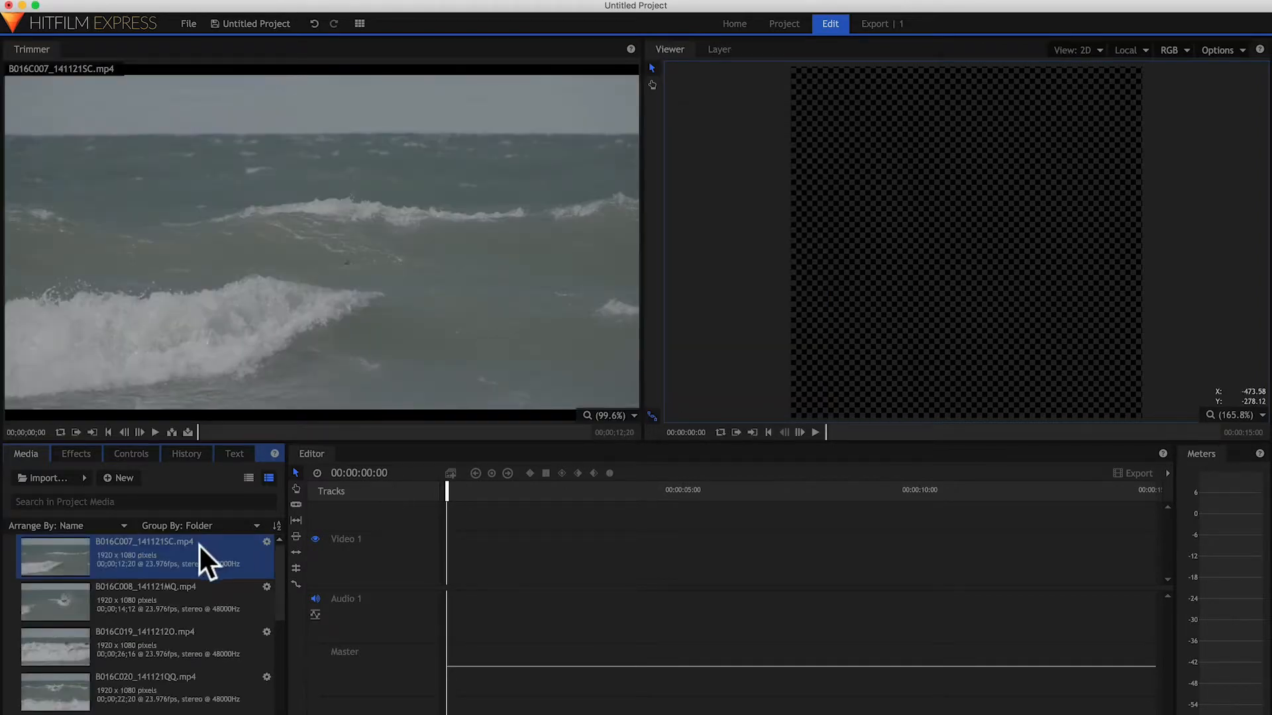
# Step: Look through the imported surf clips from B016C008_141121MQ.mp4 down to the GBay_Surf aerial clips
pyautogui.click(66, 595)
pyautogui.scroll(-3, 67, 595)
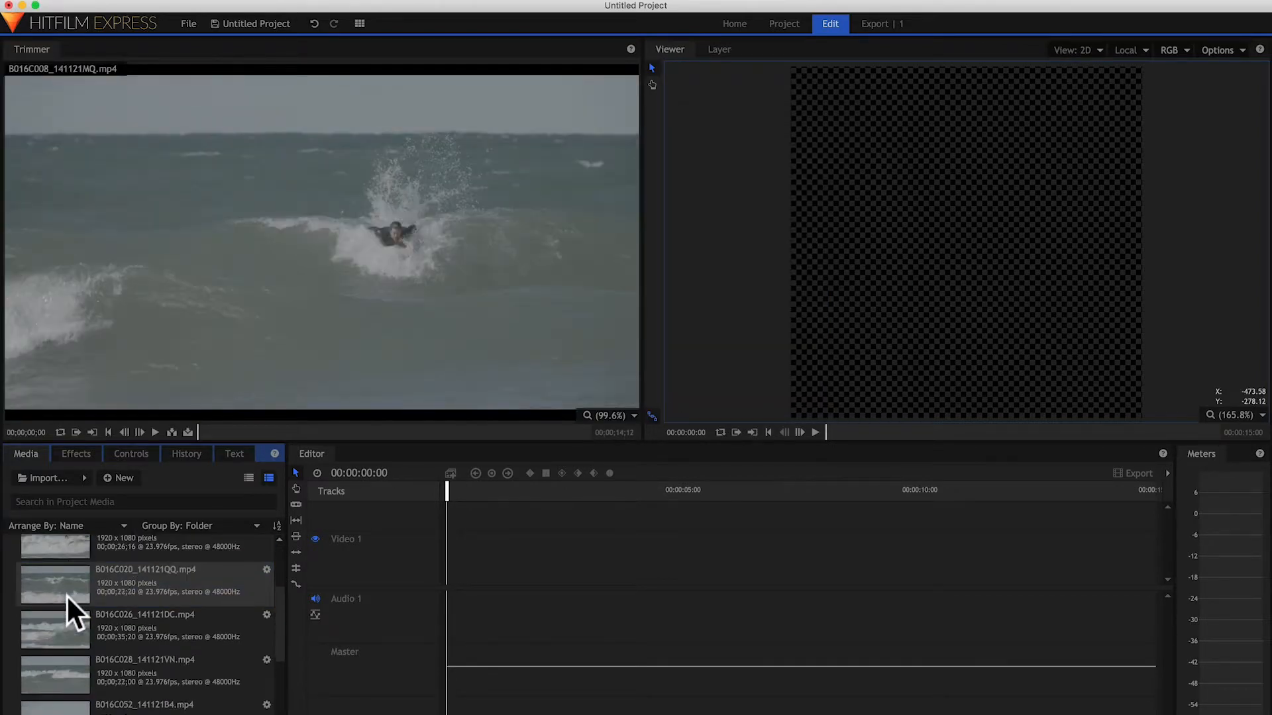
pyautogui.click(61, 611)
pyautogui.scroll(-2, 59, 623)
pyautogui.click(60, 641)
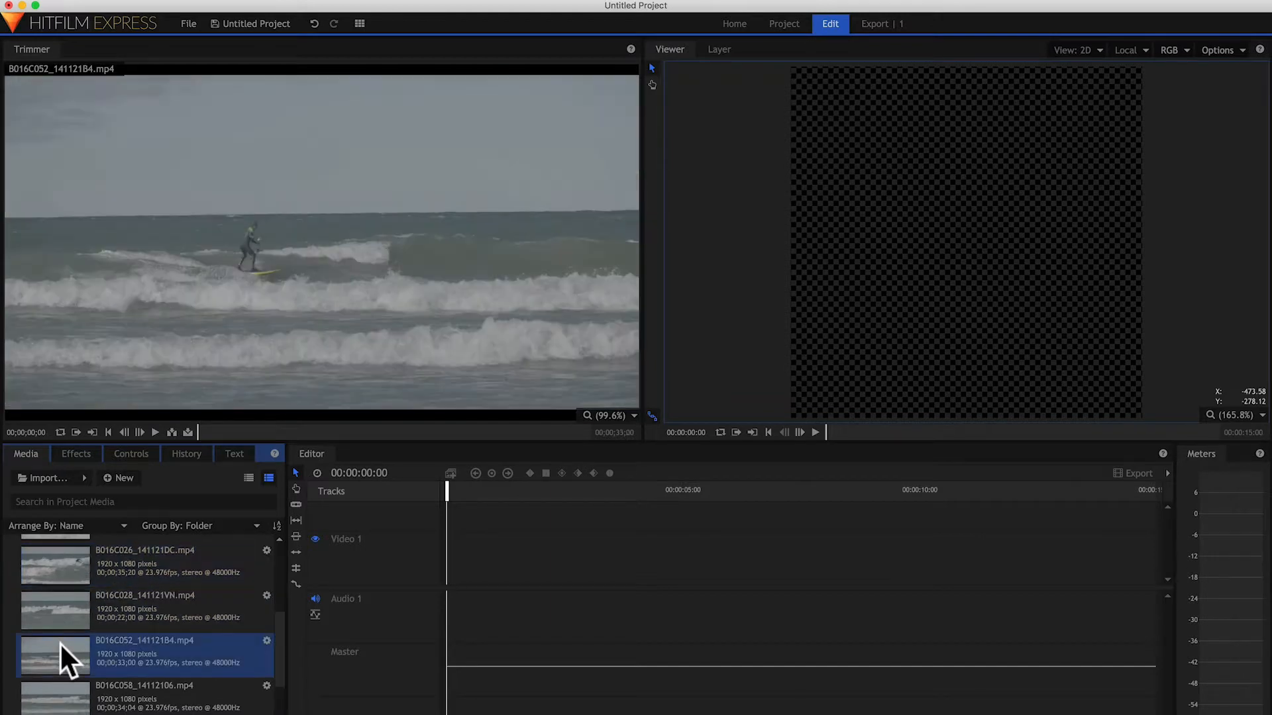
pyautogui.scroll(-2, 60, 643)
pyautogui.click(74, 627)
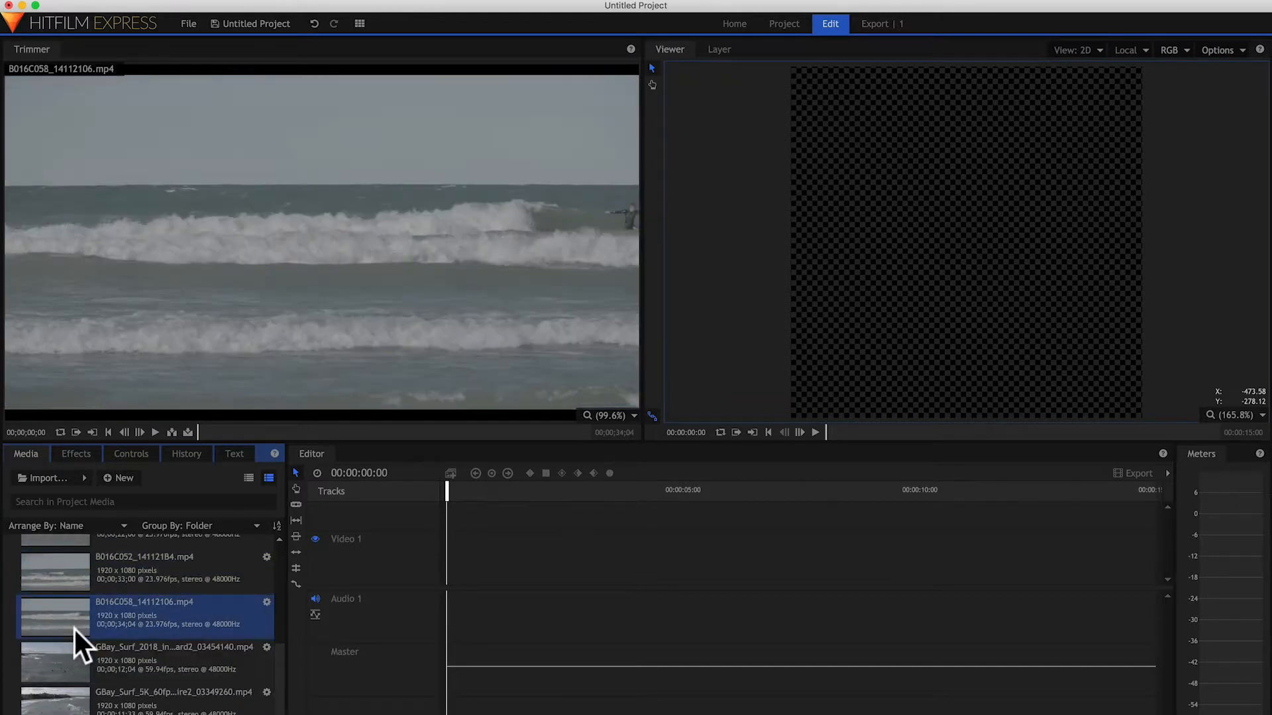
pyautogui.click(70, 654)
pyautogui.click(66, 692)
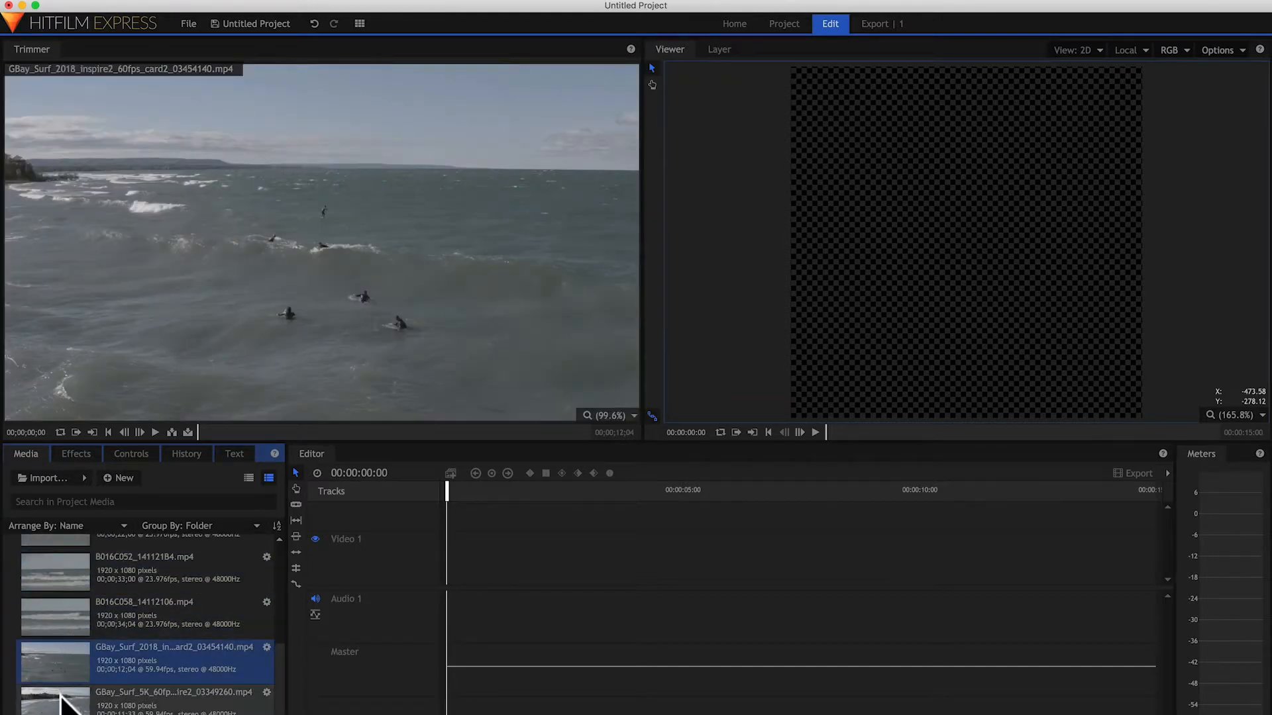
# Step: Review the imported clips again, going back up the media list to B016C019_1411212O.mp4
pyautogui.scroll(3, 65, 689)
pyautogui.click(65, 682)
pyautogui.click(66, 643)
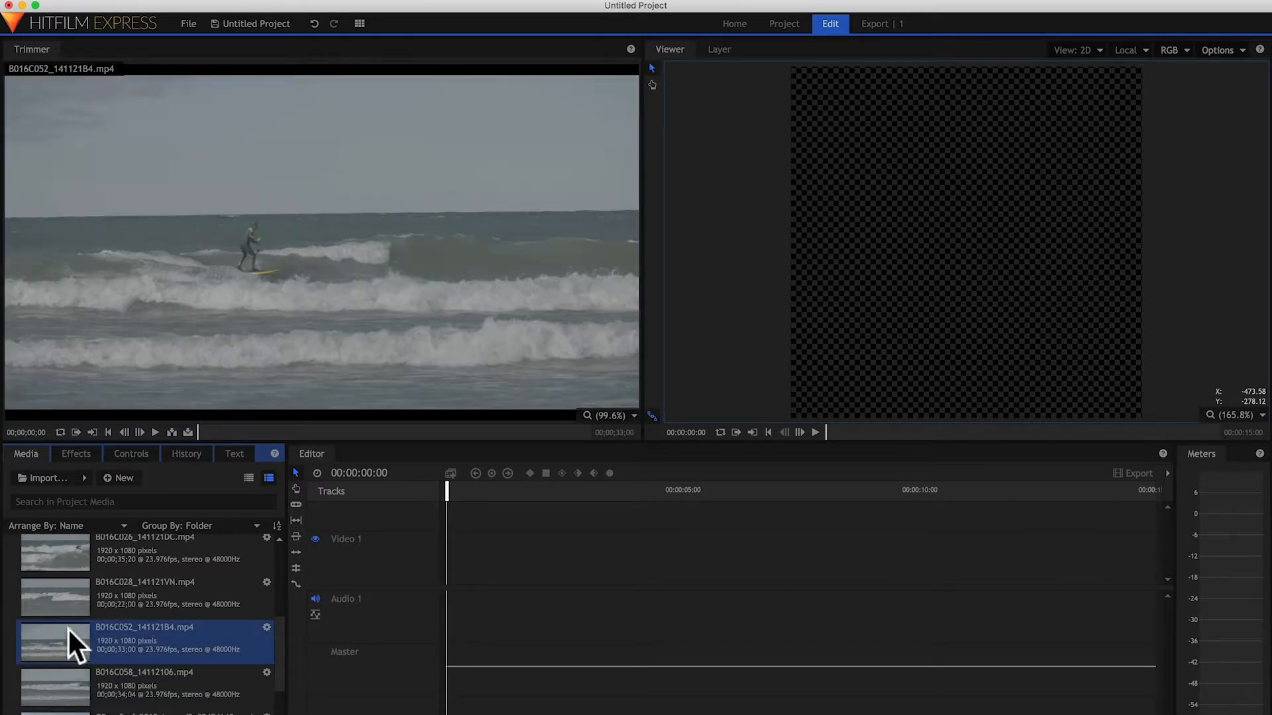
pyautogui.scroll(2, 66, 643)
pyautogui.scroll(-1, 65, 642)
pyautogui.click(73, 621)
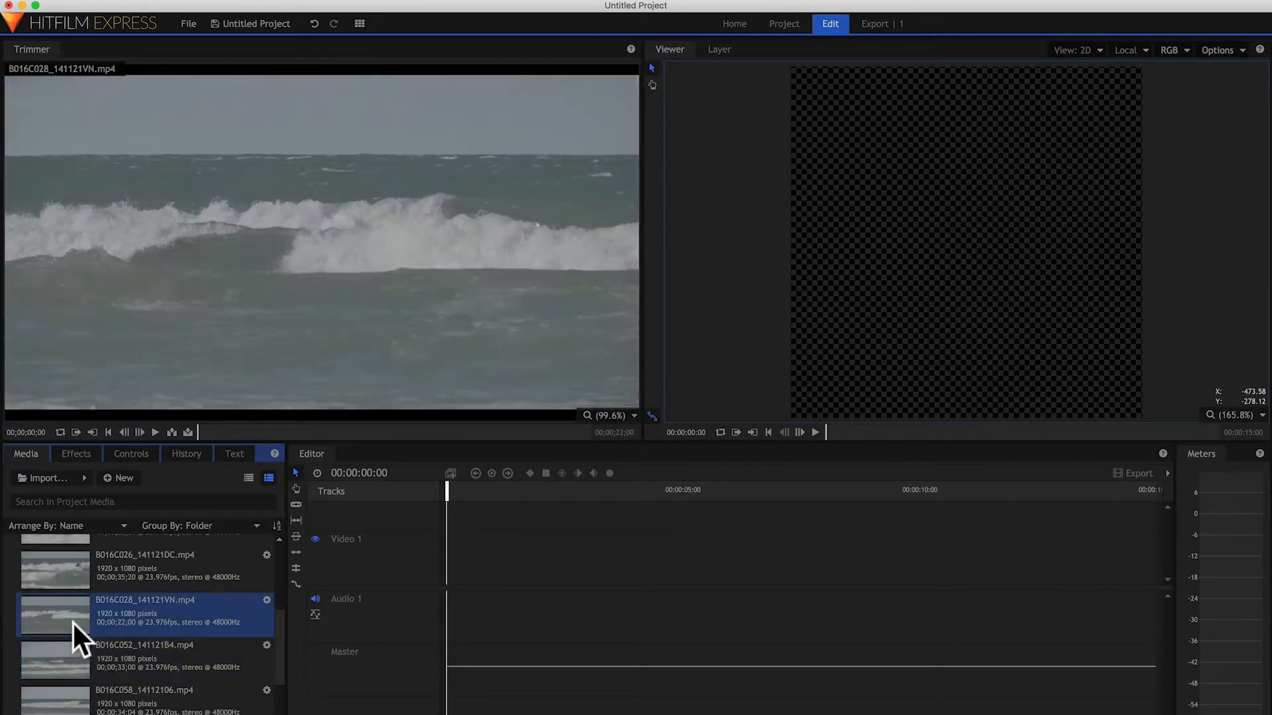
pyautogui.scroll(3, 72, 621)
pyautogui.click(73, 598)
pyautogui.scroll(2, 73, 598)
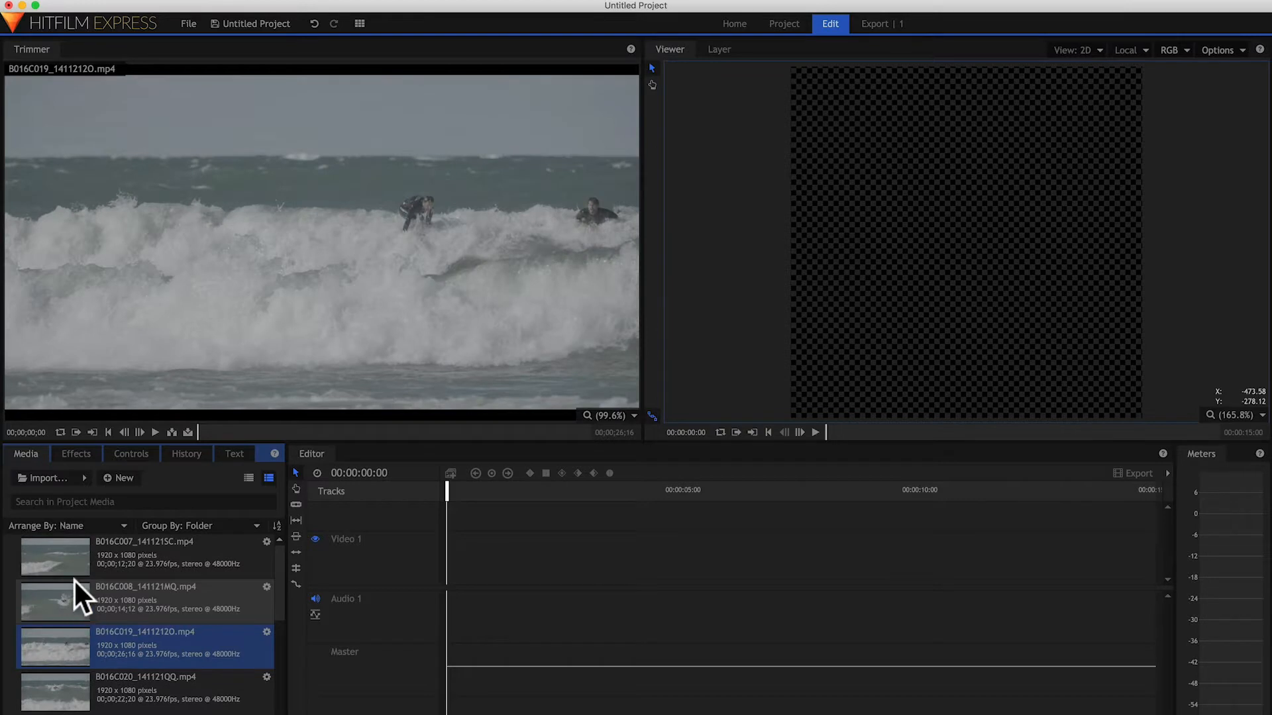
# Step: Scrub through B016C007_141121SC.mp4, B016C008_141121MQ.mp4 and the GBay_Surf_2018 card2 clip to examine their action
pyautogui.click(73, 574)
pyautogui.moveTo(219, 431); pyautogui.dragTo(458, 445)
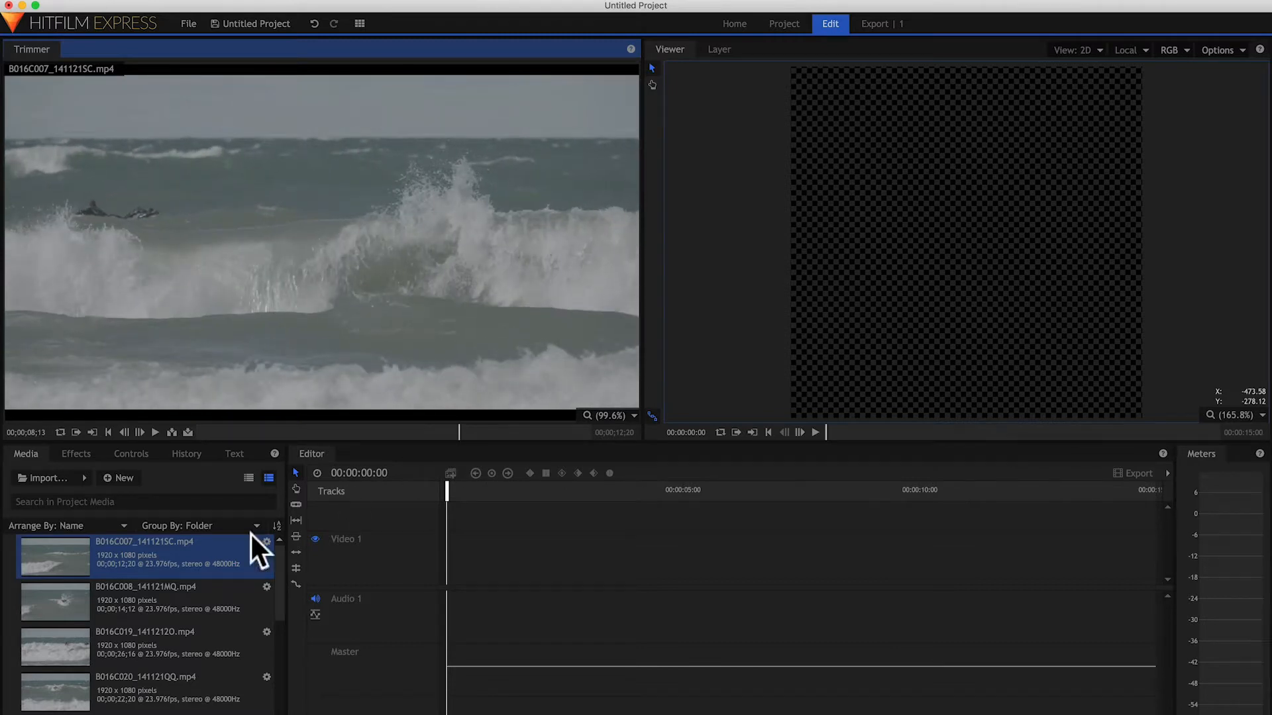
pyautogui.click(66, 592)
pyautogui.click(226, 432)
pyautogui.moveTo(236, 435); pyautogui.dragTo(351, 443)
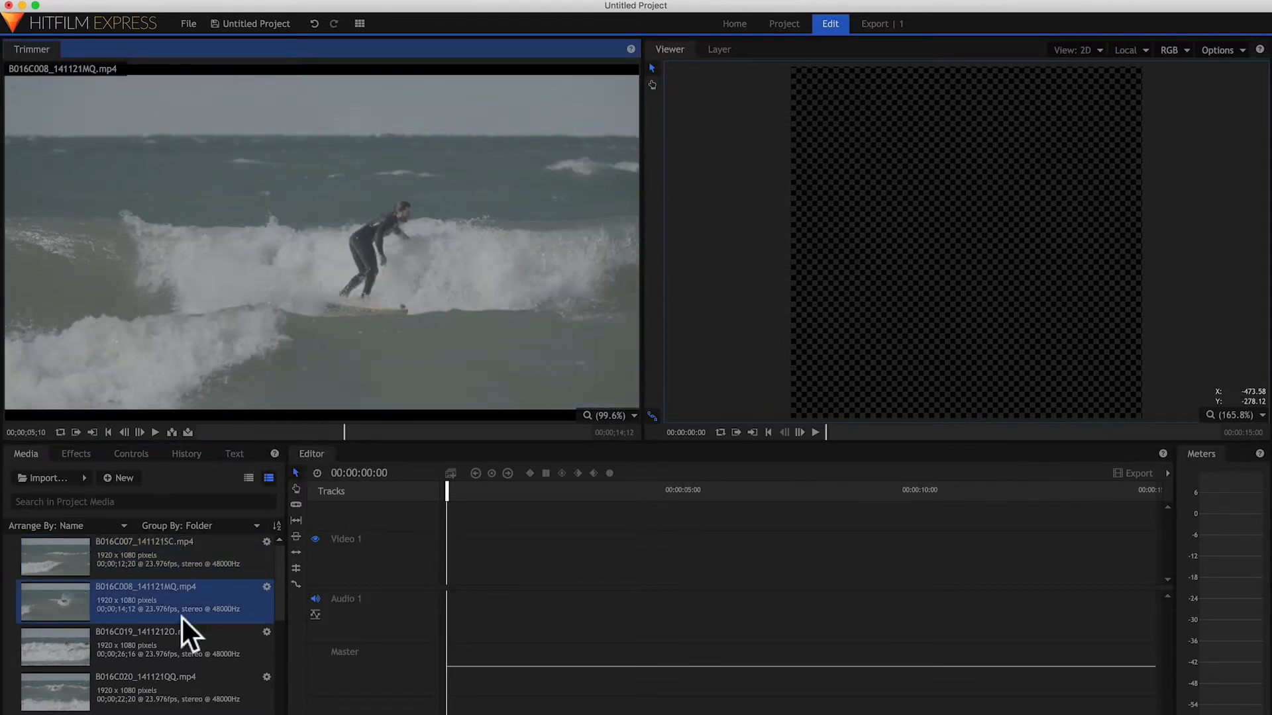
pyautogui.scroll(-5, 129, 645)
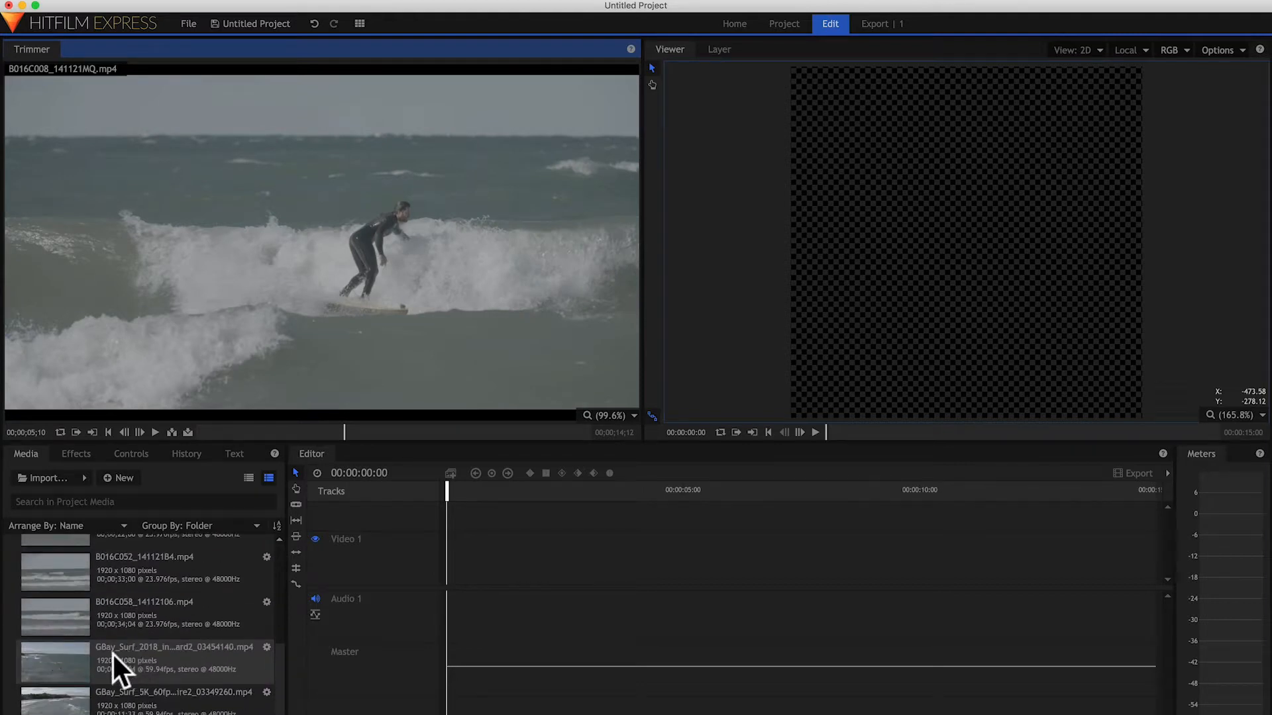
pyautogui.click(71, 657)
pyautogui.moveTo(228, 433); pyautogui.dragTo(354, 426)
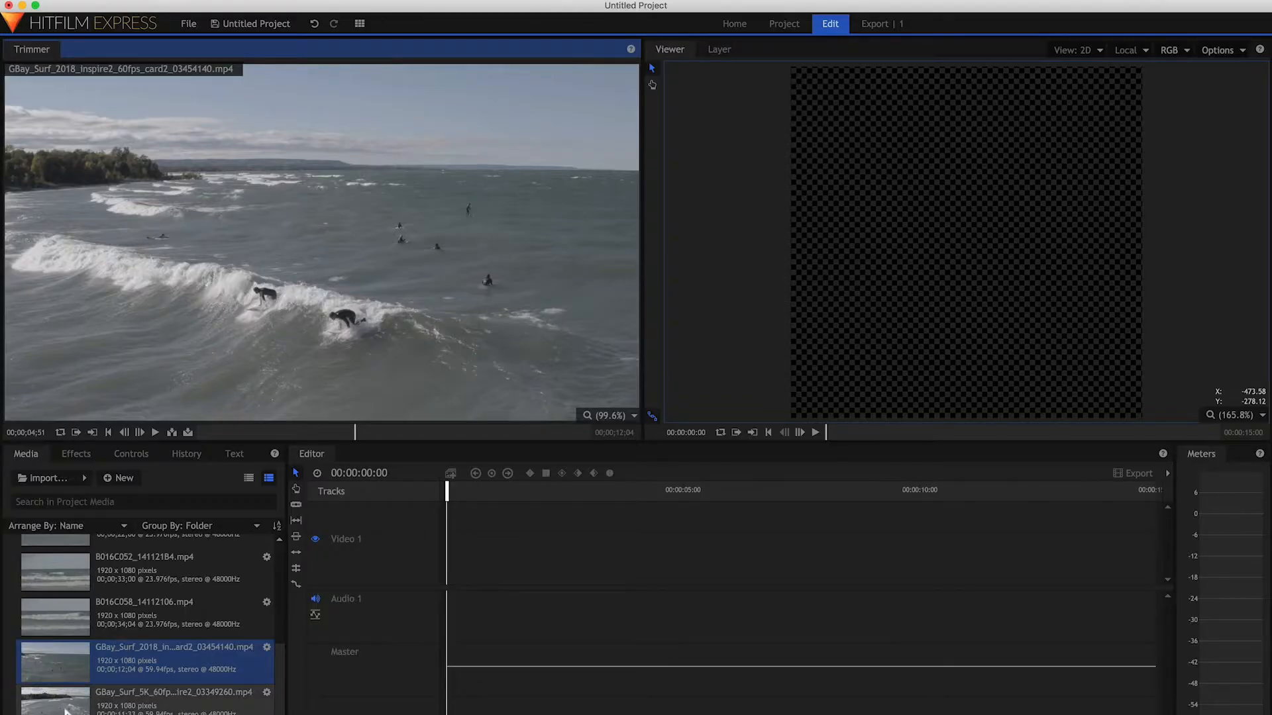
# Step: Trim GBay_Surf_5K_60fps_2018_Inspire2_03349260.mp4 with the in point at about 00;00;00;58 and the out point at about 00;00;04;39
pyautogui.click(66, 708)
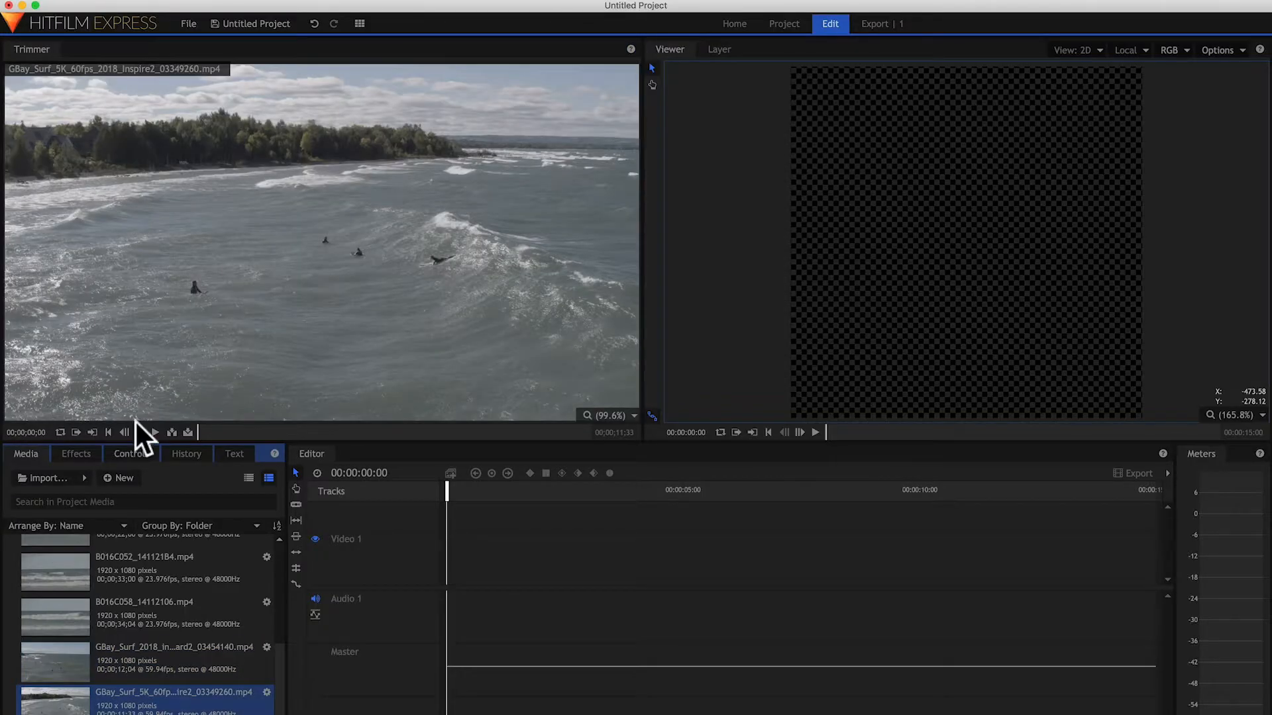
pyautogui.moveTo(198, 431); pyautogui.dragTo(212, 432)
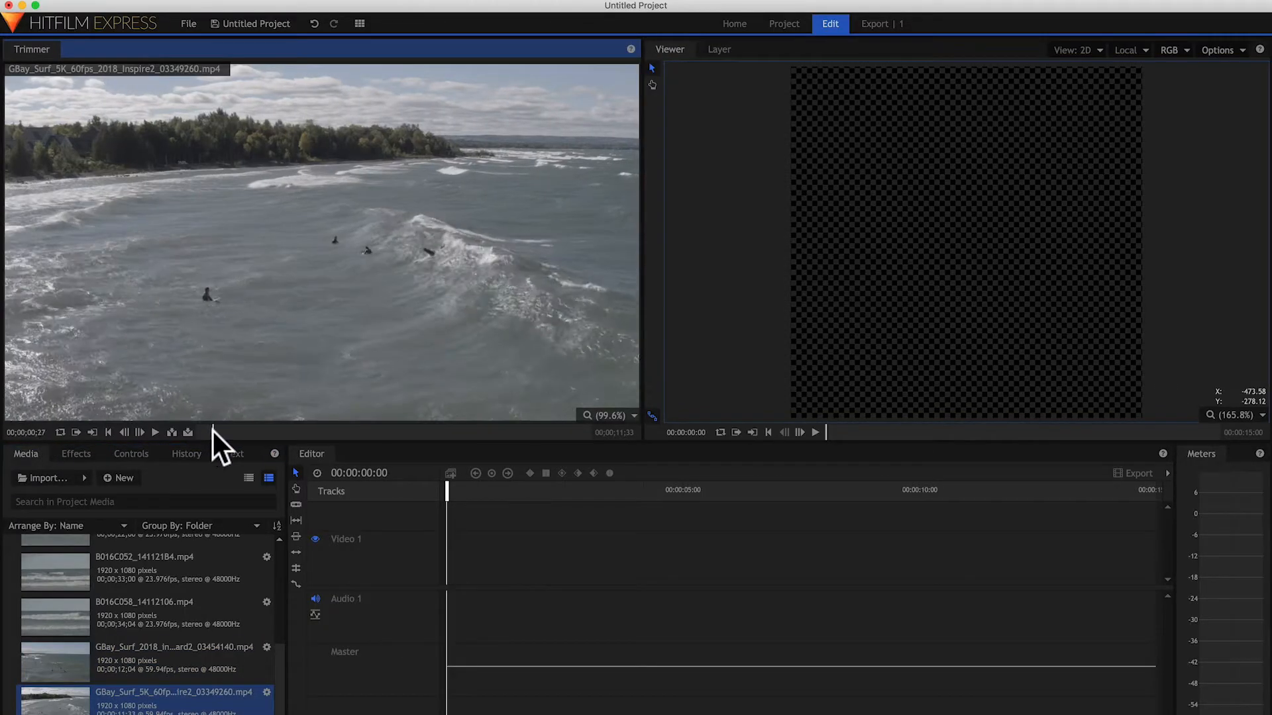
pyautogui.press('space')
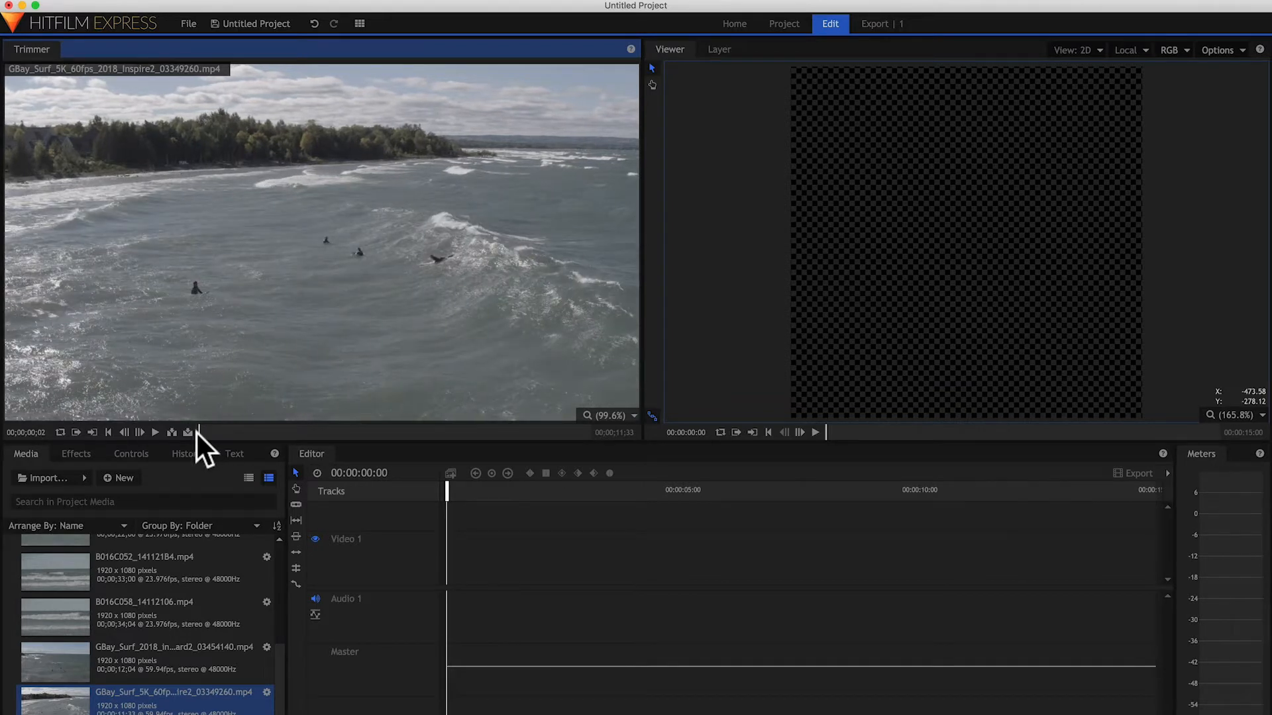
pyautogui.press('space')
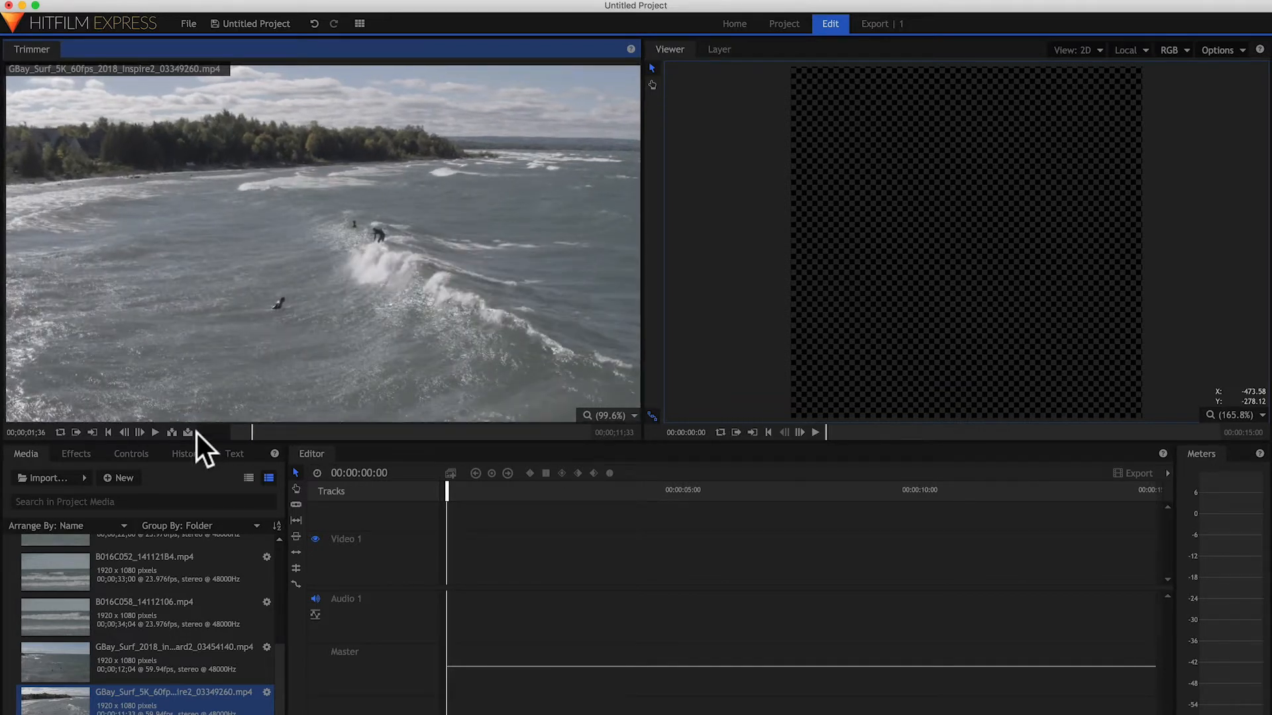
pyautogui.moveTo(333, 412)
pyautogui.moveTo(259, 427); pyautogui.dragTo(232, 436)
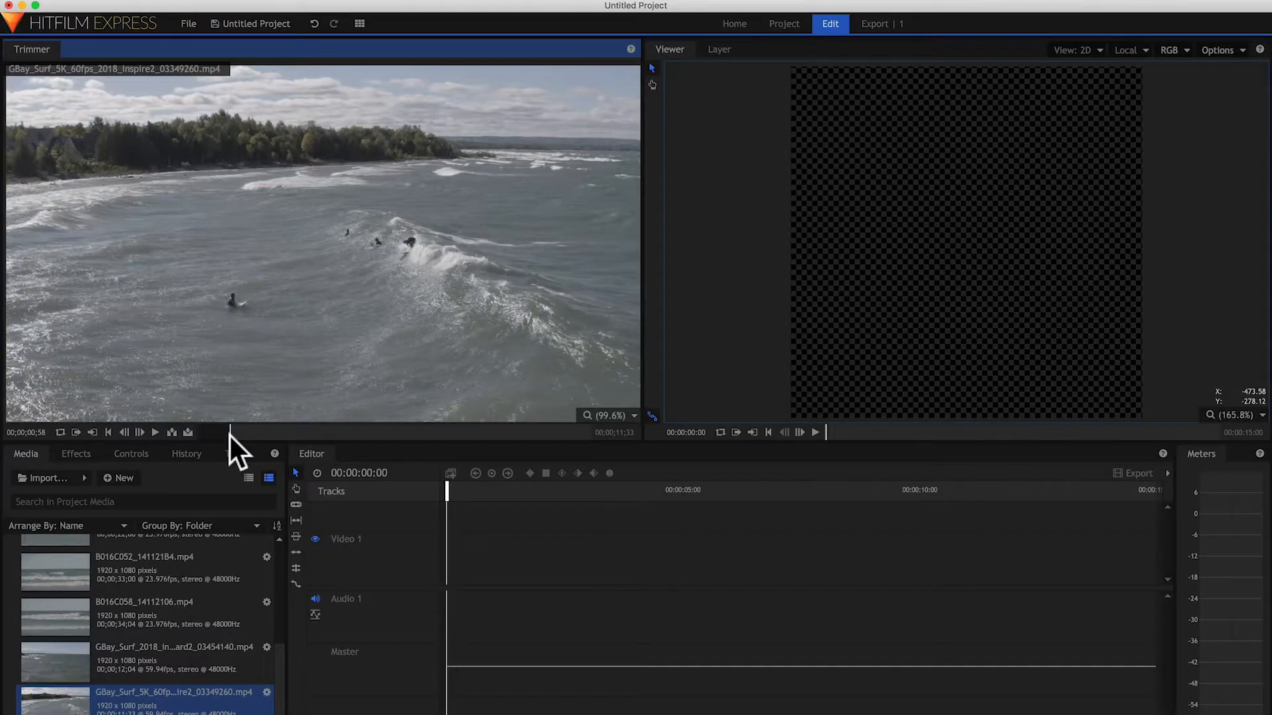
pyautogui.moveTo(238, 434); pyautogui.dragTo(355, 442)
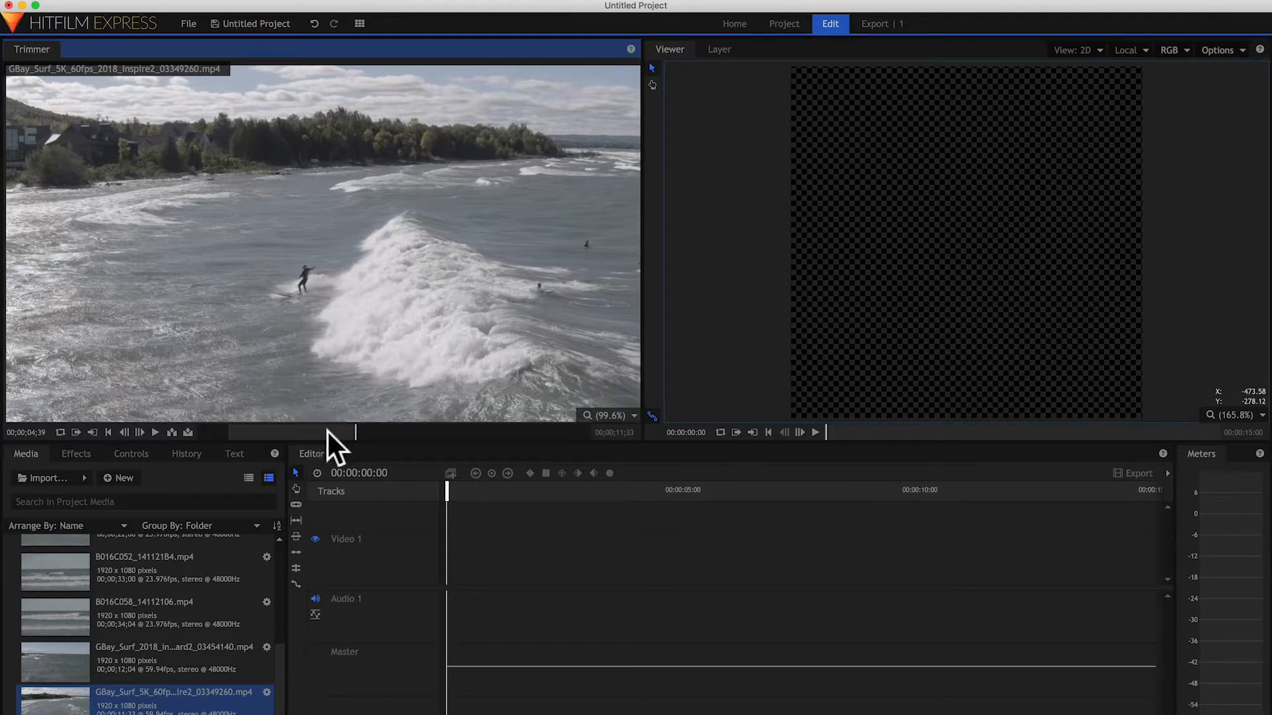
# Step: Place the trimmed GBay_Surf_5K clip at the start of the Video 1 track, keeping the existing sequence settings
pyautogui.moveTo(303, 358); pyautogui.dragTo(444, 563)
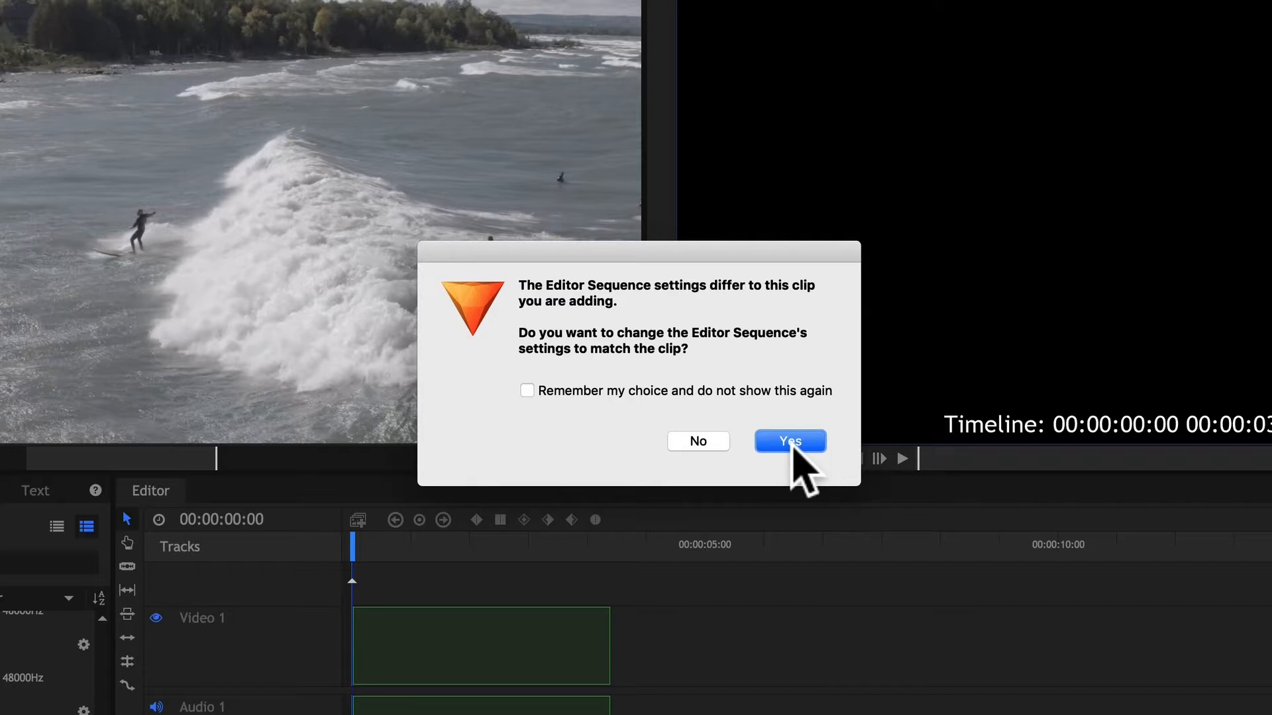
pyautogui.click(716, 448)
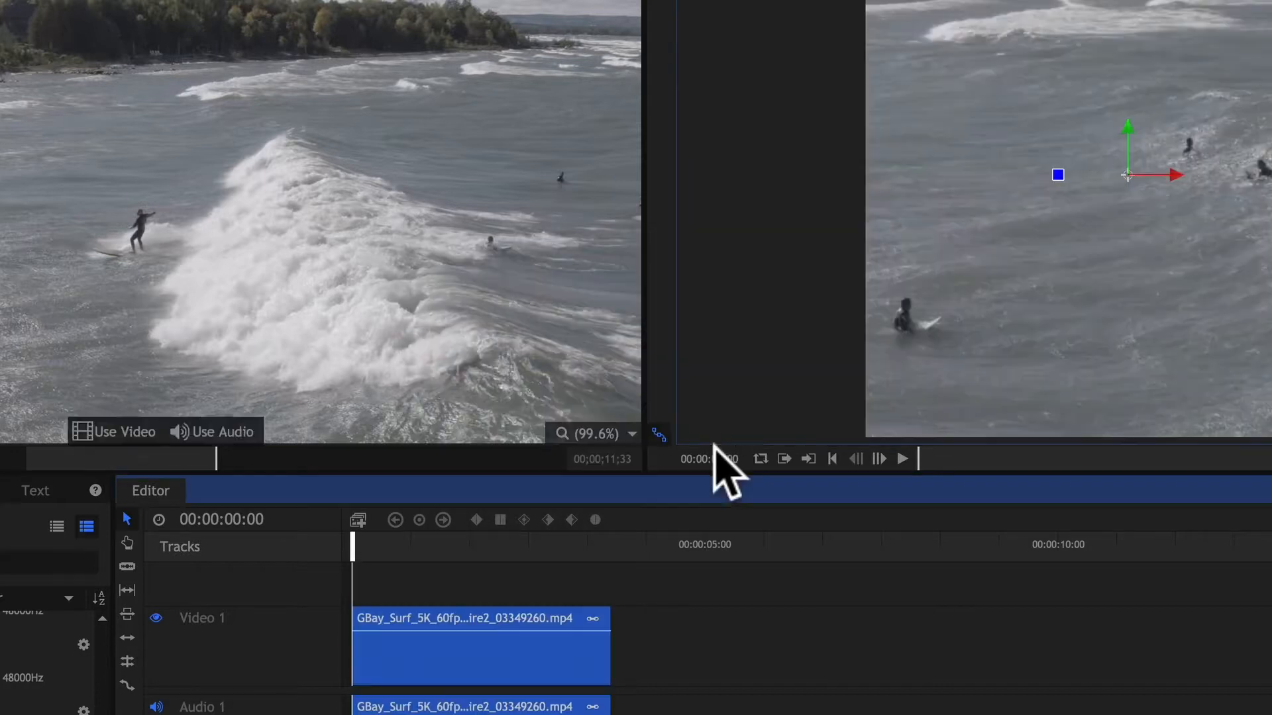
# Step: Reframe the GBay_Surf_5K clip by moving its picture right and down in the square frame, using about 00:00:01:20 as the reference frame
pyautogui.click(486, 543)
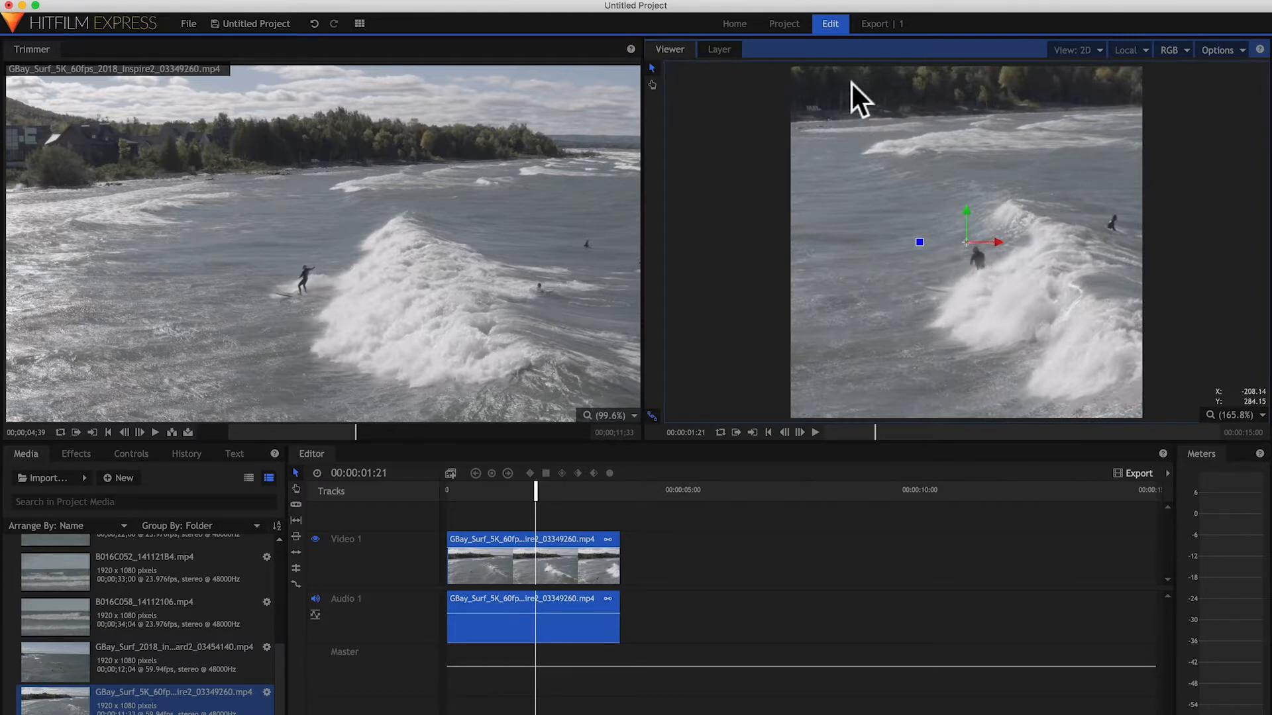
pyautogui.moveTo(535, 490)
pyautogui.mouseDown()
pyautogui.moveTo(506, 488)
pyautogui.moveTo(536, 500)
pyautogui.mouseUp()
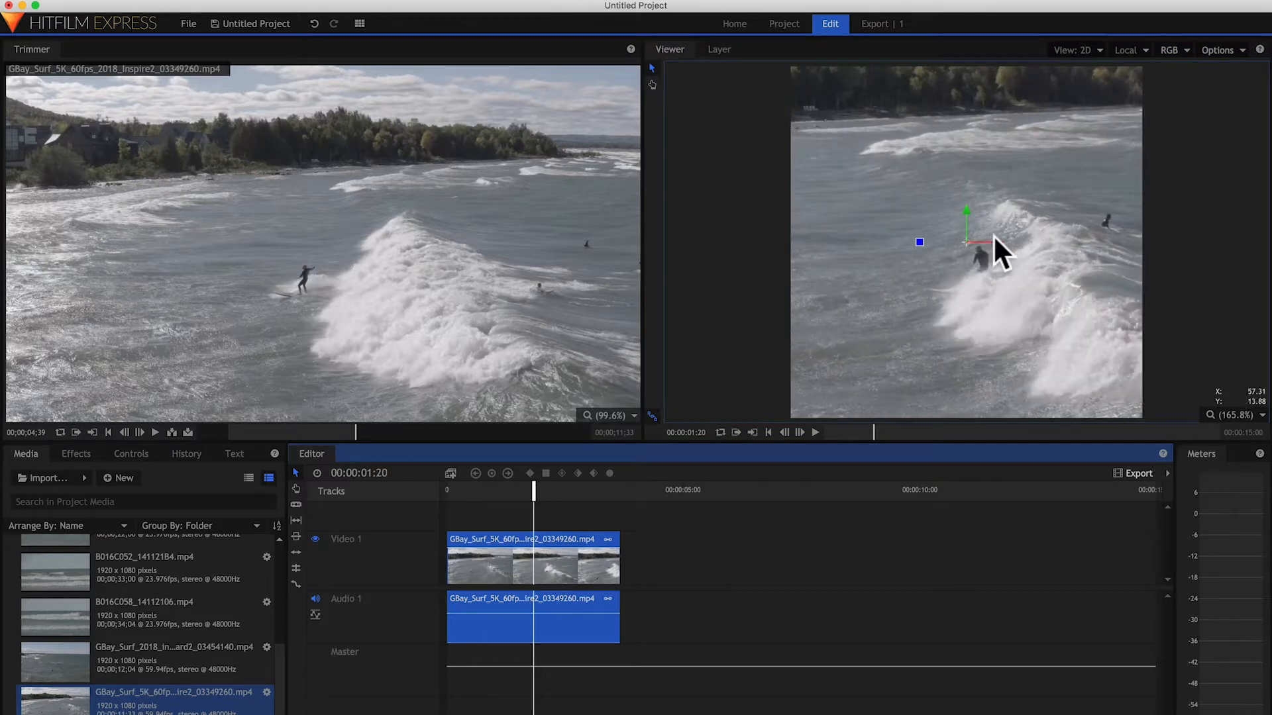
pyautogui.moveTo(994, 241); pyautogui.dragTo(1016, 184)
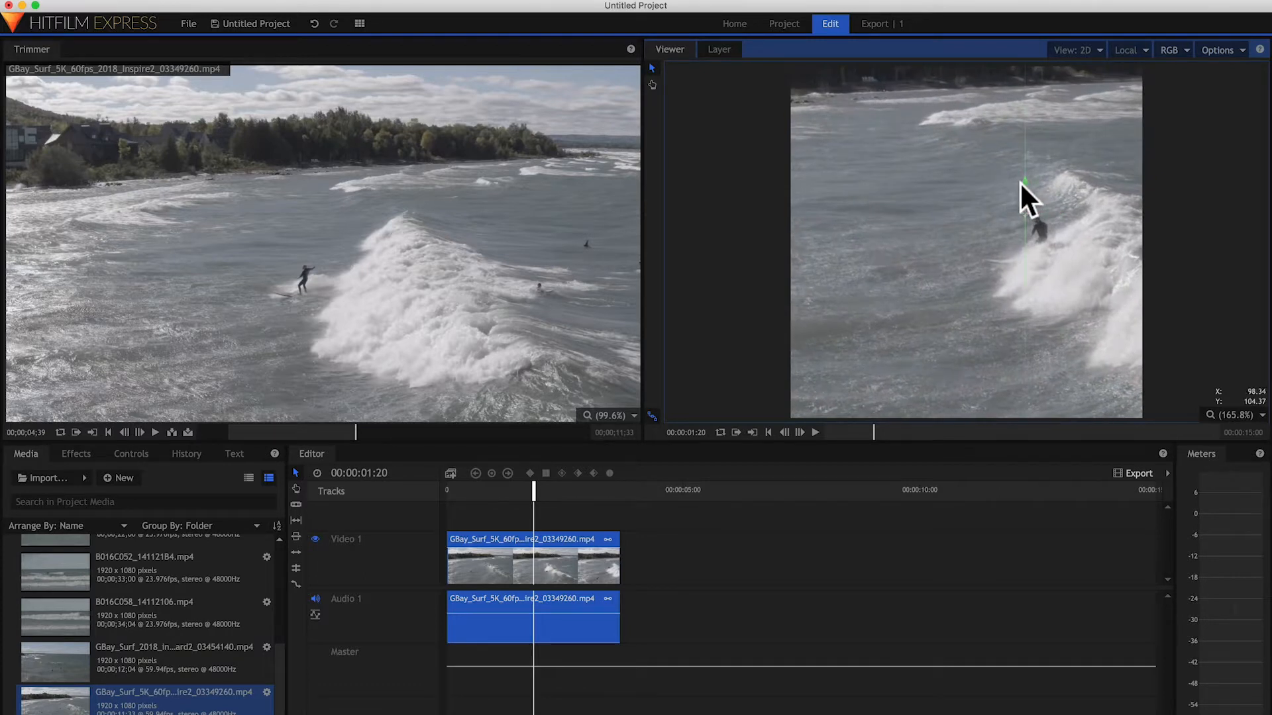
pyautogui.moveTo(1051, 209); pyautogui.dragTo(1048, 208)
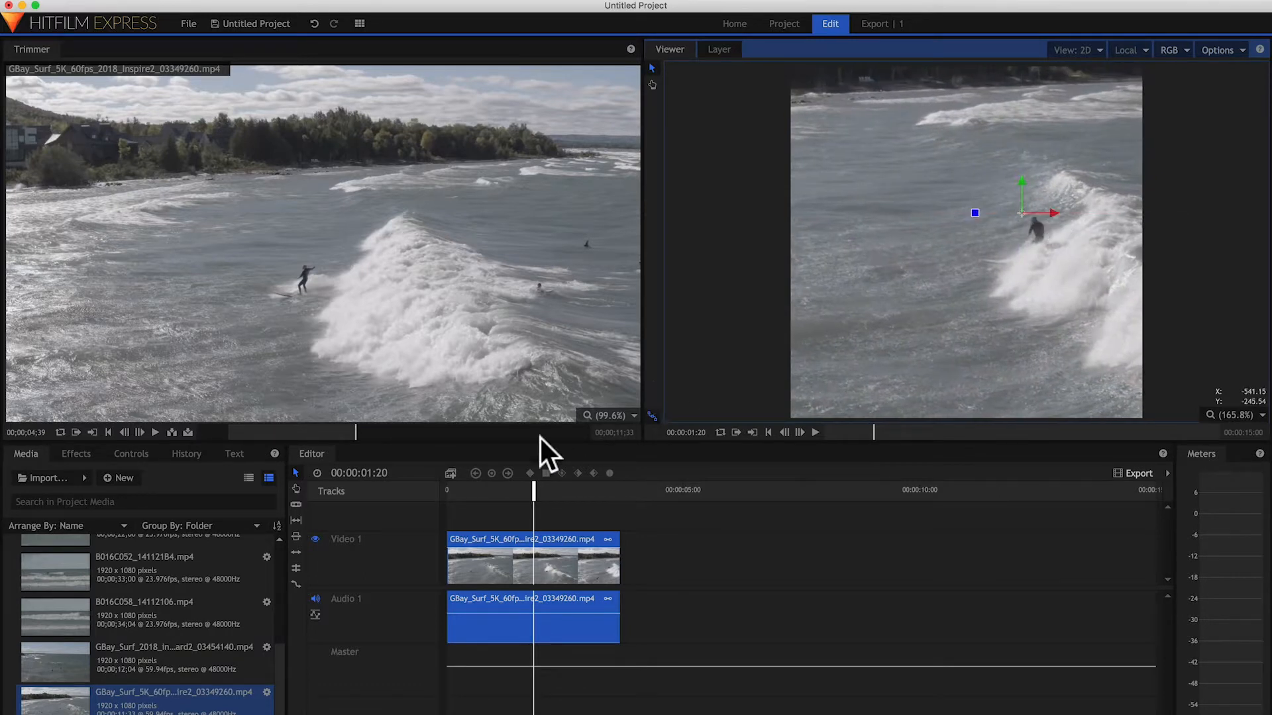
# Step: Play the reframed GBay_Surf_5K clip from the start and shorten its end on the timeline to about 00:00:03:09
pyautogui.moveTo(503, 486); pyautogui.dragTo(446, 488)
pyautogui.press('space')
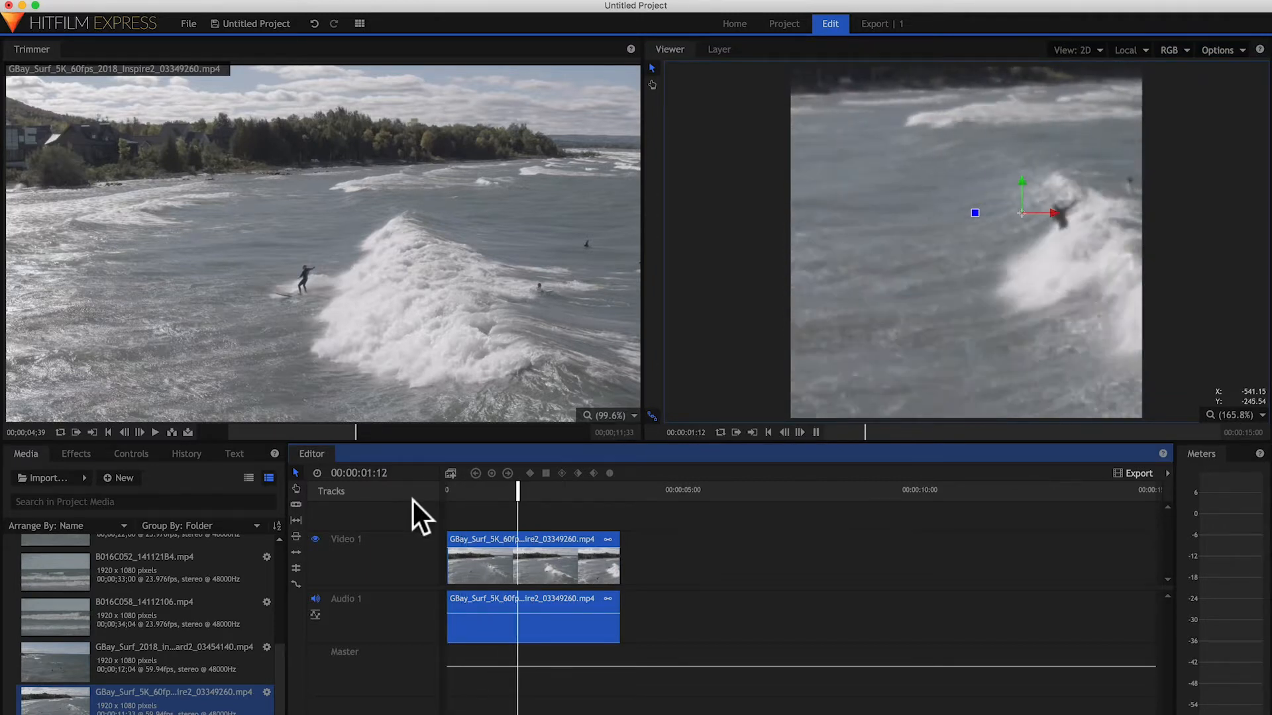
pyautogui.press('space')
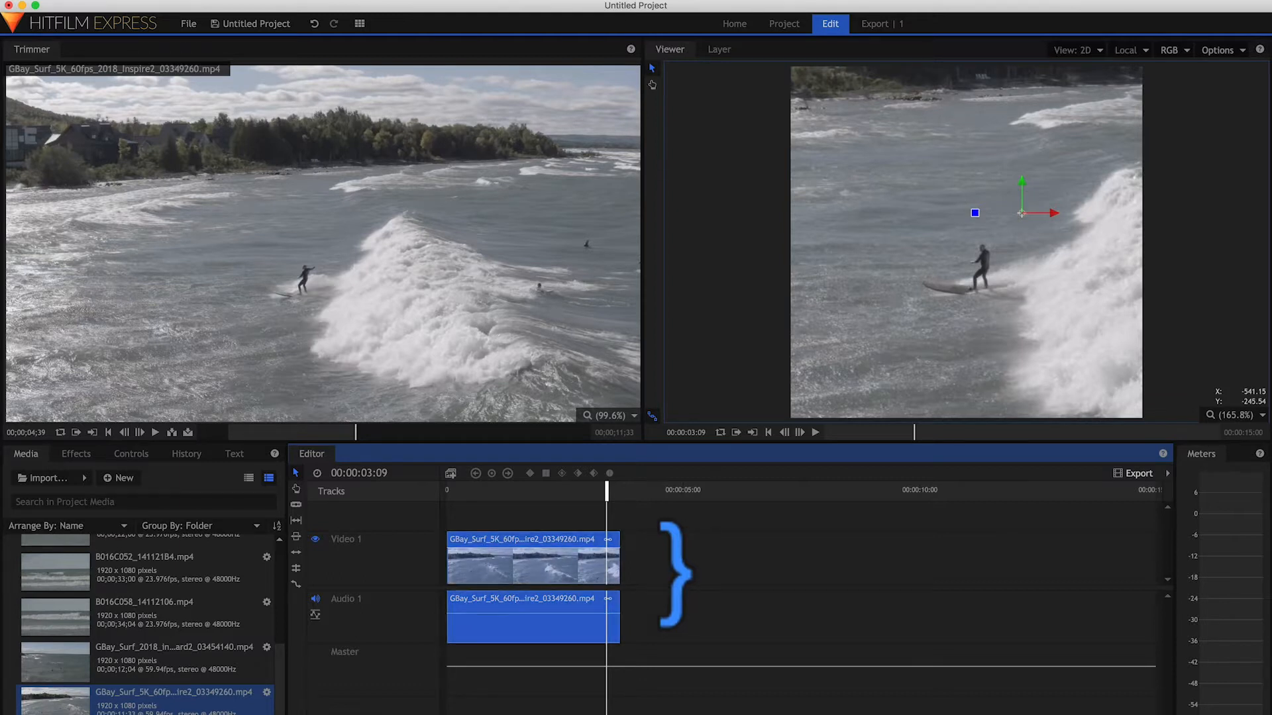
pyautogui.moveTo(619, 539); pyautogui.dragTo(600, 538)
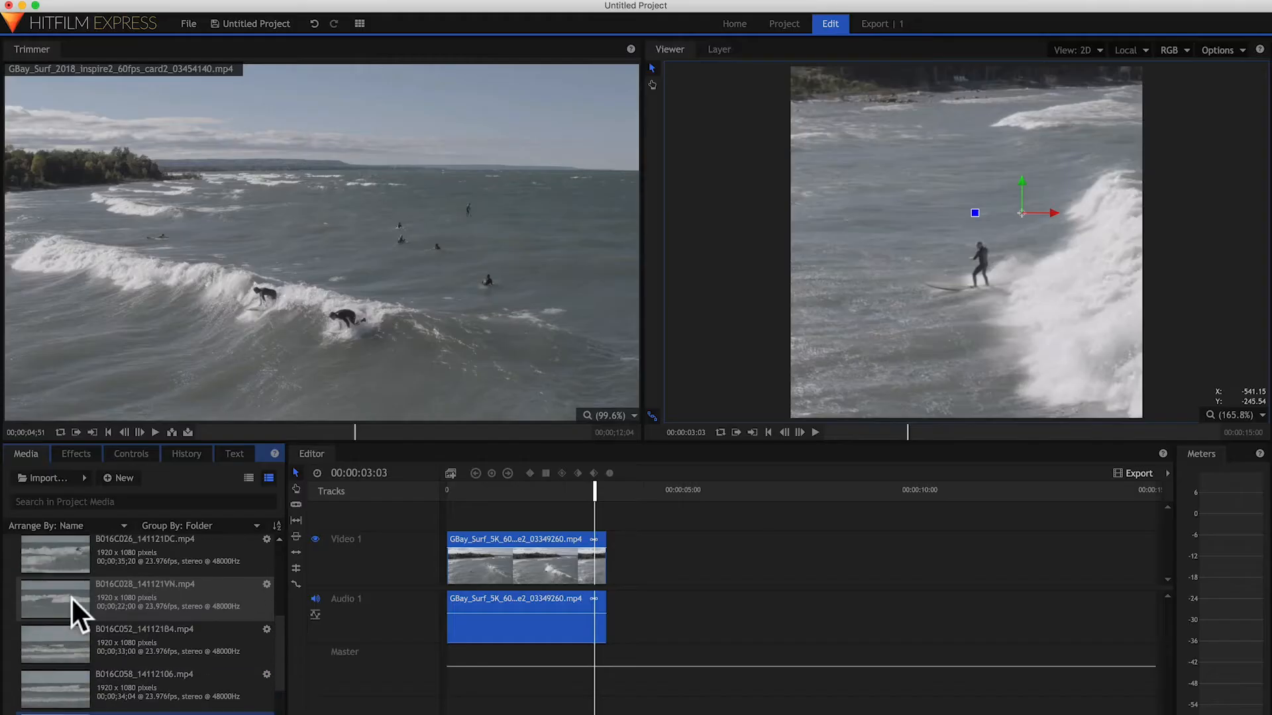
# Step: Trim B016C026_141121DC.mp4 to its surfing action with the out point at about 00;00;27;15 and place it directly after the GBay_Surf_5K clip
pyautogui.click(74, 541)
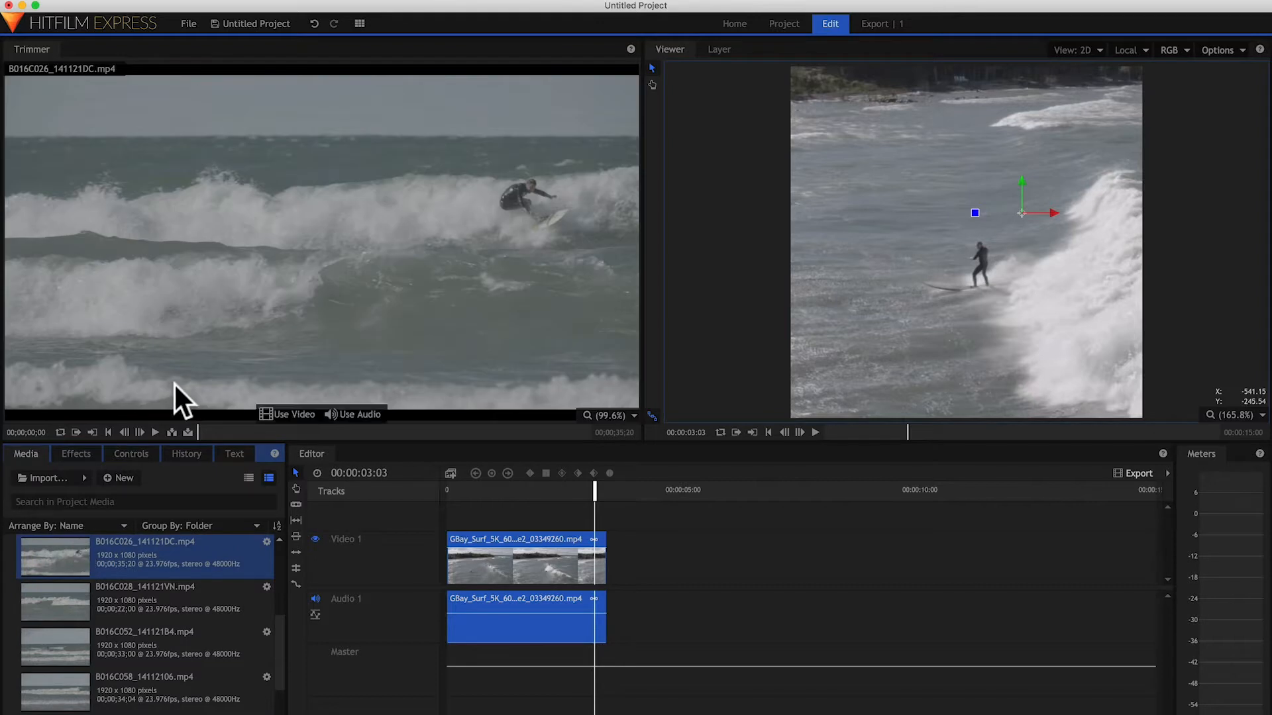
pyautogui.moveTo(205, 424)
pyautogui.mouseDown()
pyautogui.moveTo(259, 430)
pyautogui.moveTo(224, 432)
pyautogui.mouseUp()
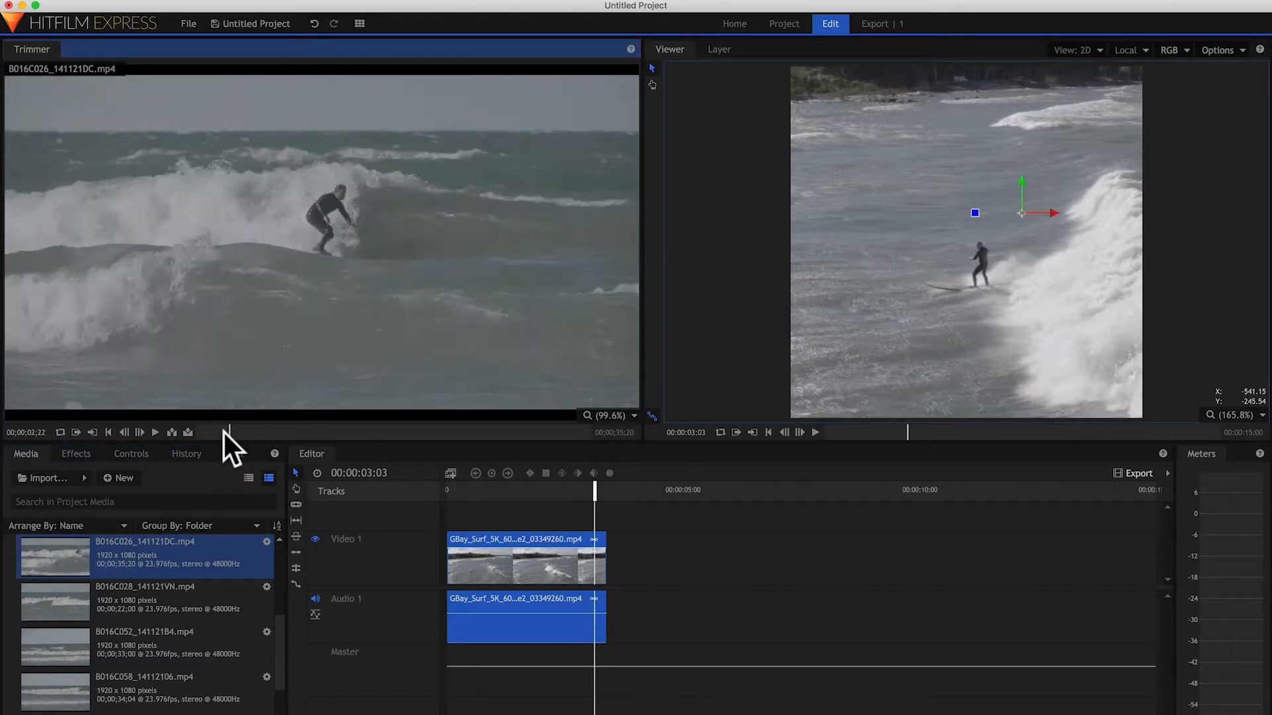
pyautogui.press('space')
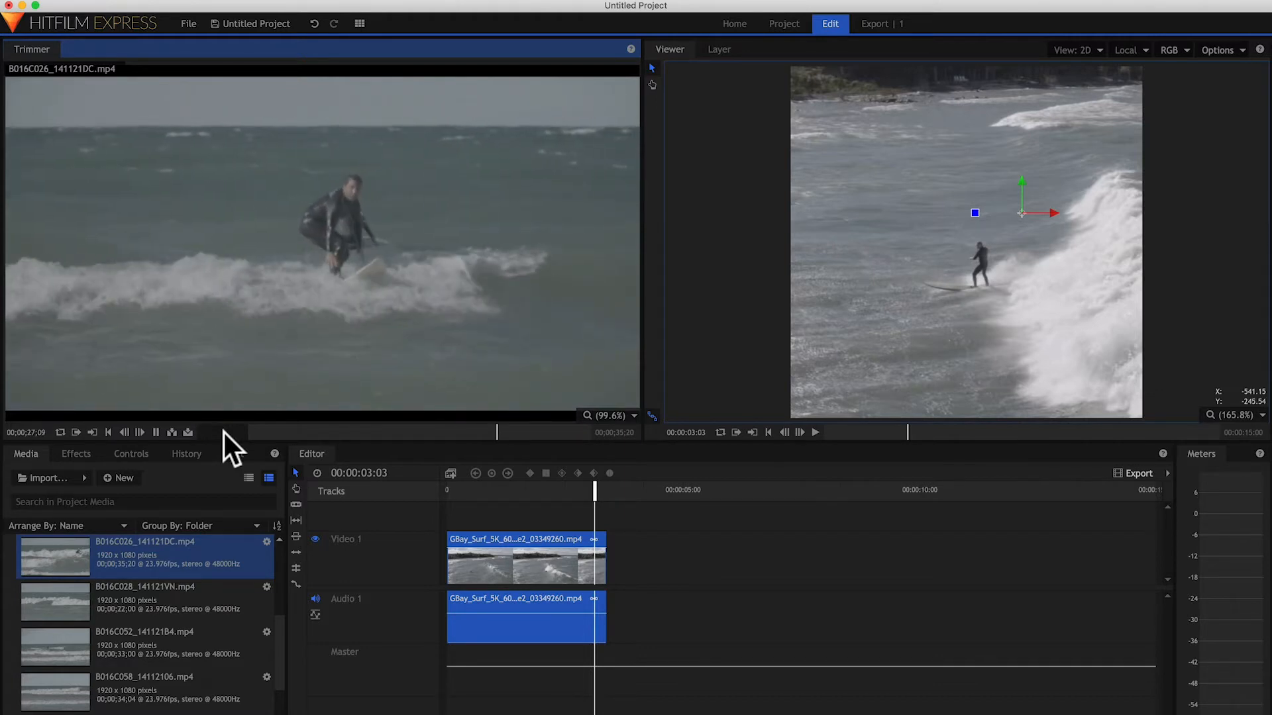
pyautogui.press('space')
pyautogui.moveTo(293, 224)
pyautogui.moveTo(447, 429); pyautogui.dragTo(606, 587)
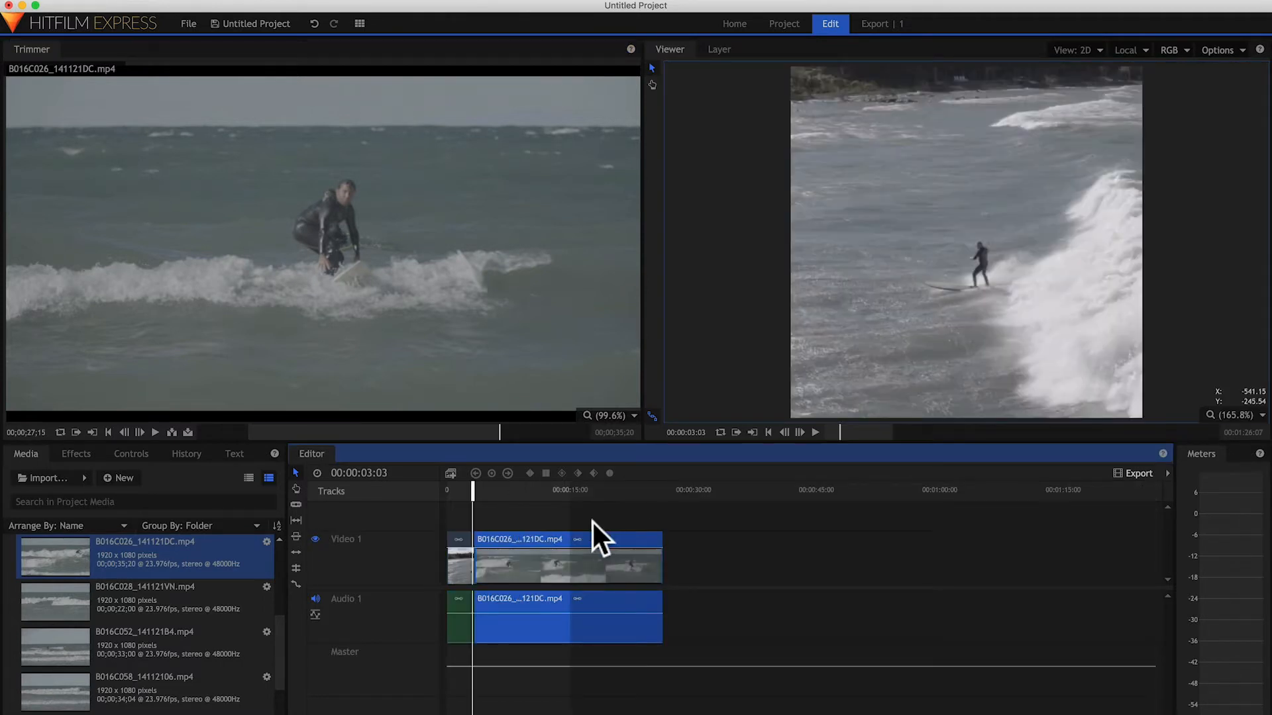
# Step: Shift the B016C026_141121DC clip's picture right in the square frame and shorten its end on the timeline to about 00:00:16:23
pyautogui.moveTo(519, 494); pyautogui.dragTo(631, 484)
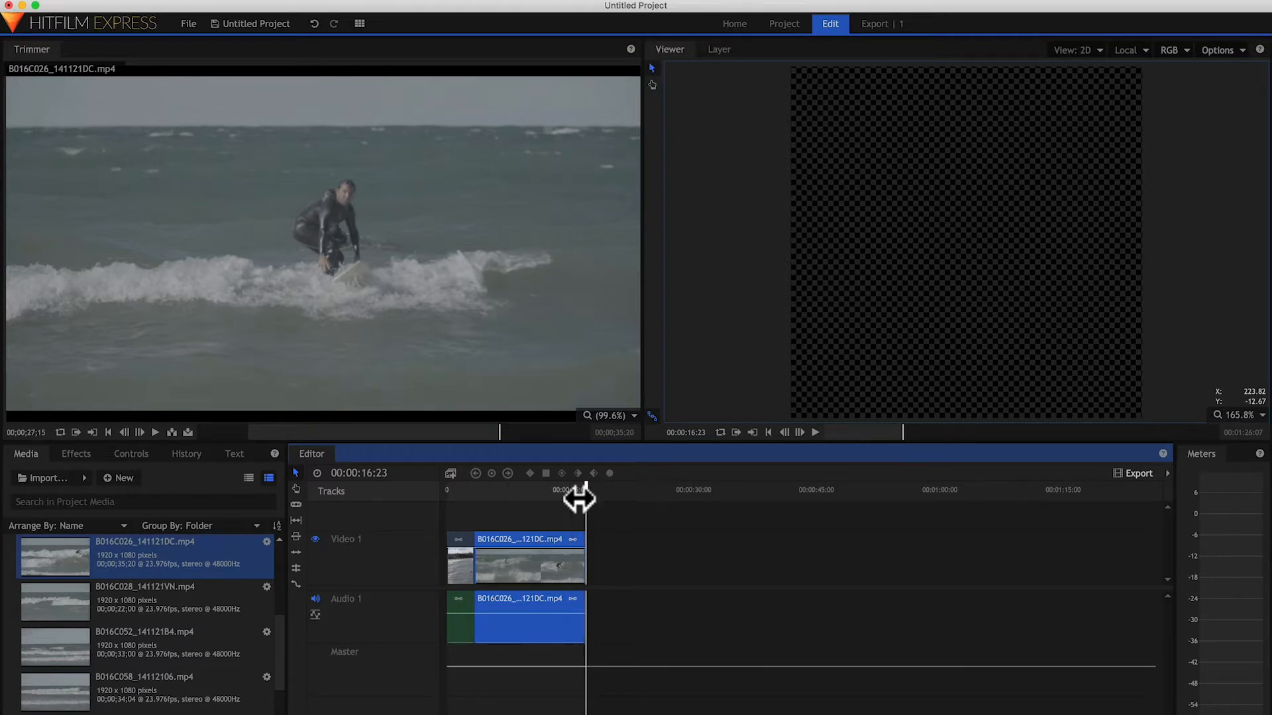
pyautogui.moveTo(570, 491)
pyautogui.mouseDown()
pyautogui.moveTo(539, 490)
pyautogui.moveTo(569, 500)
pyautogui.mouseUp()
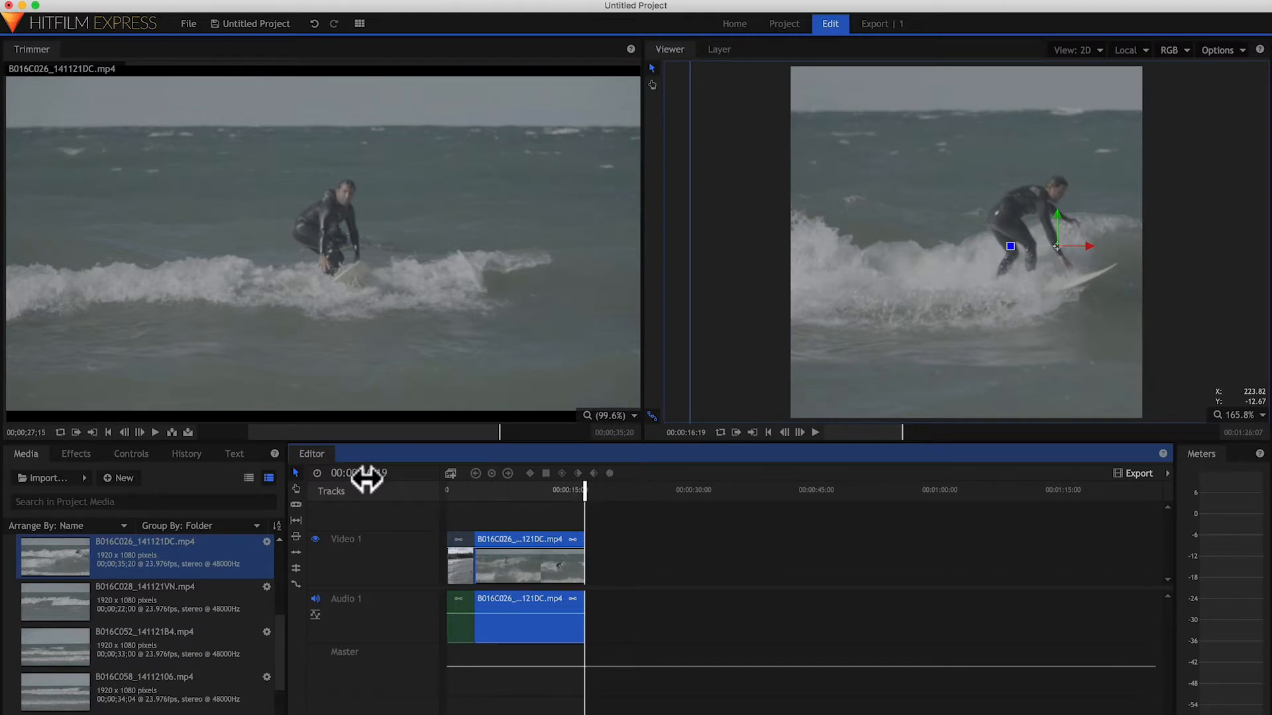